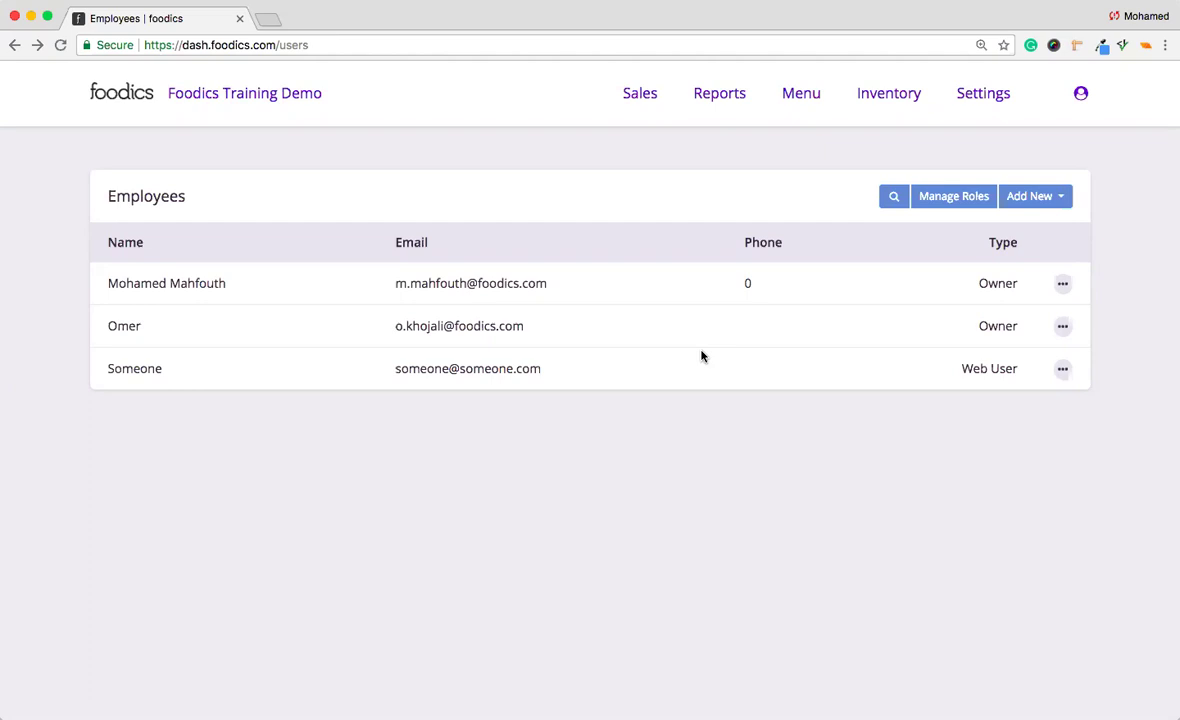
Go from Employees to the empty Manage Roles page and open the Add New role-type list.
click(982, 104)
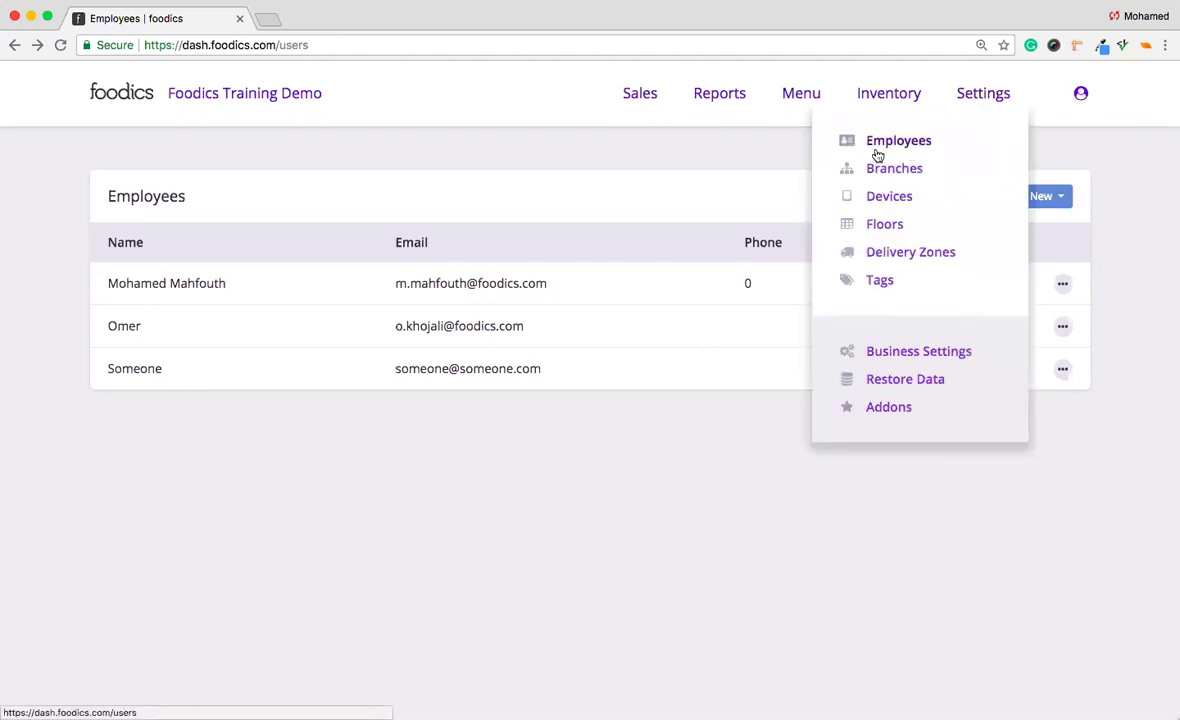
click(878, 156)
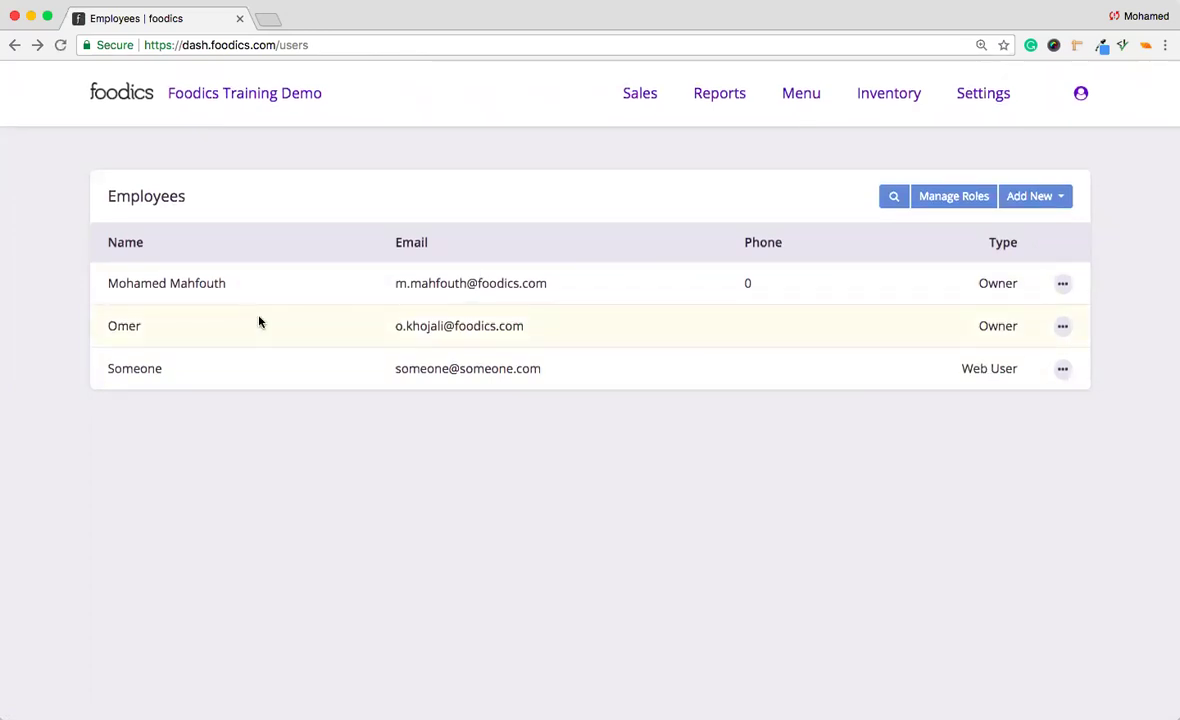
click(953, 200)
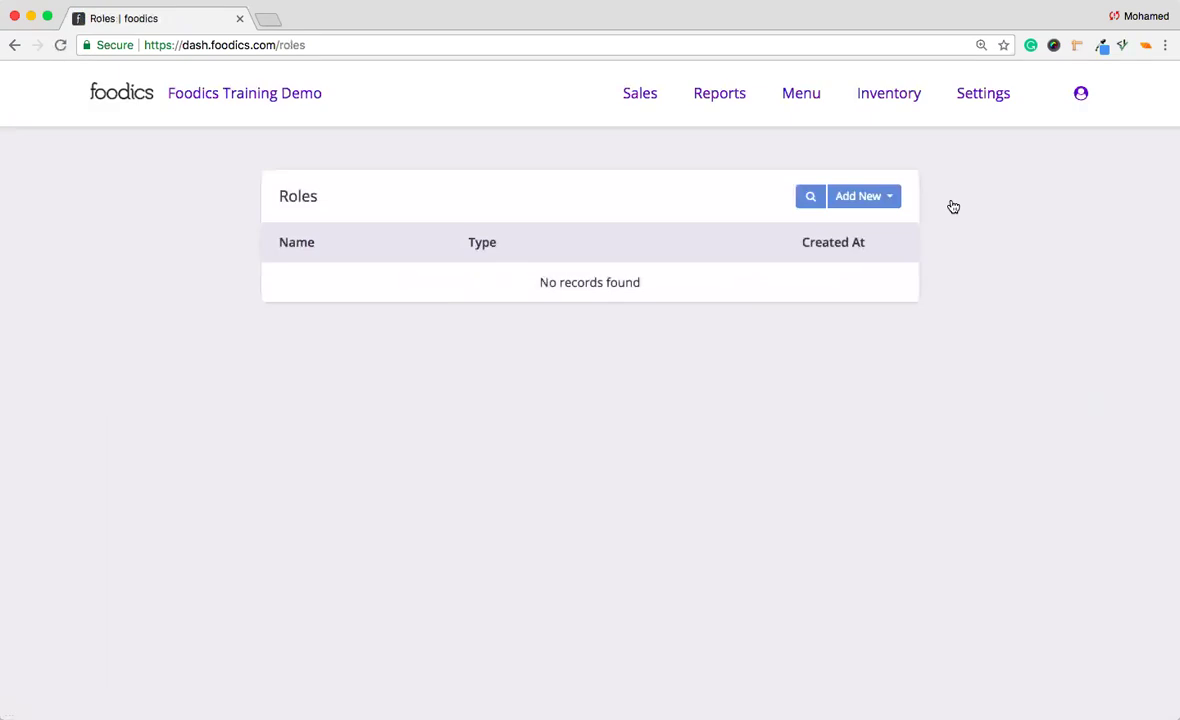
click(867, 199)
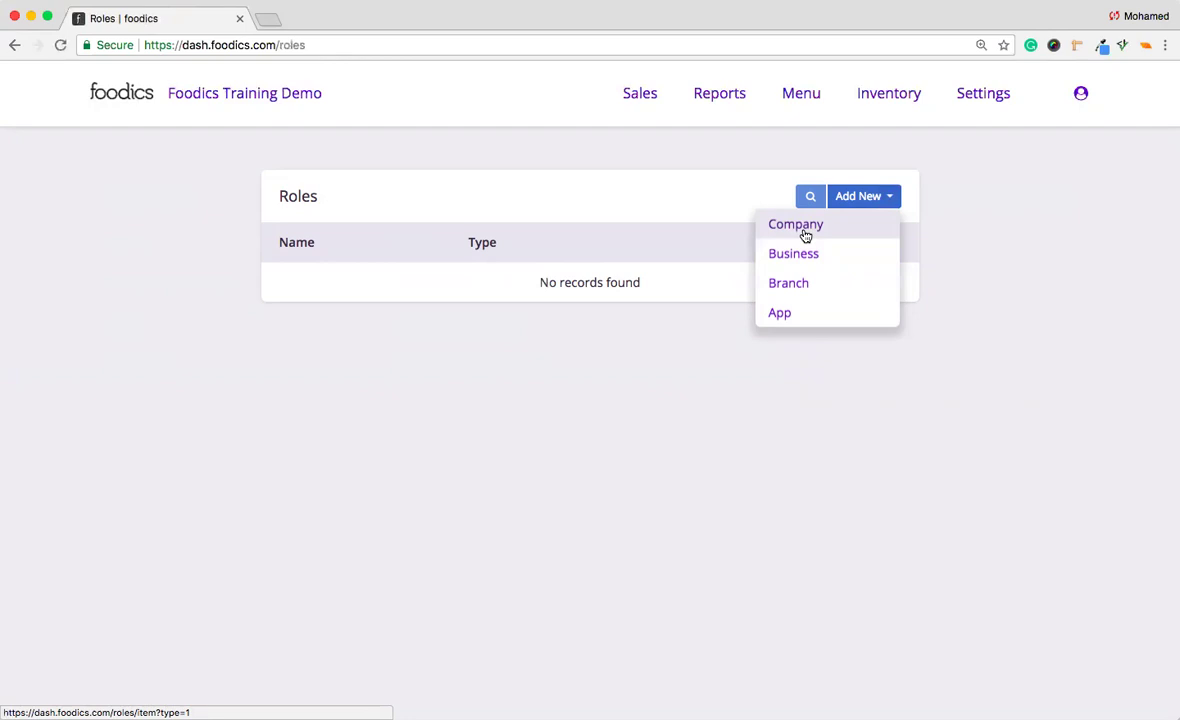
Start a Company-type role named 'My Company Role'.
click(806, 226)
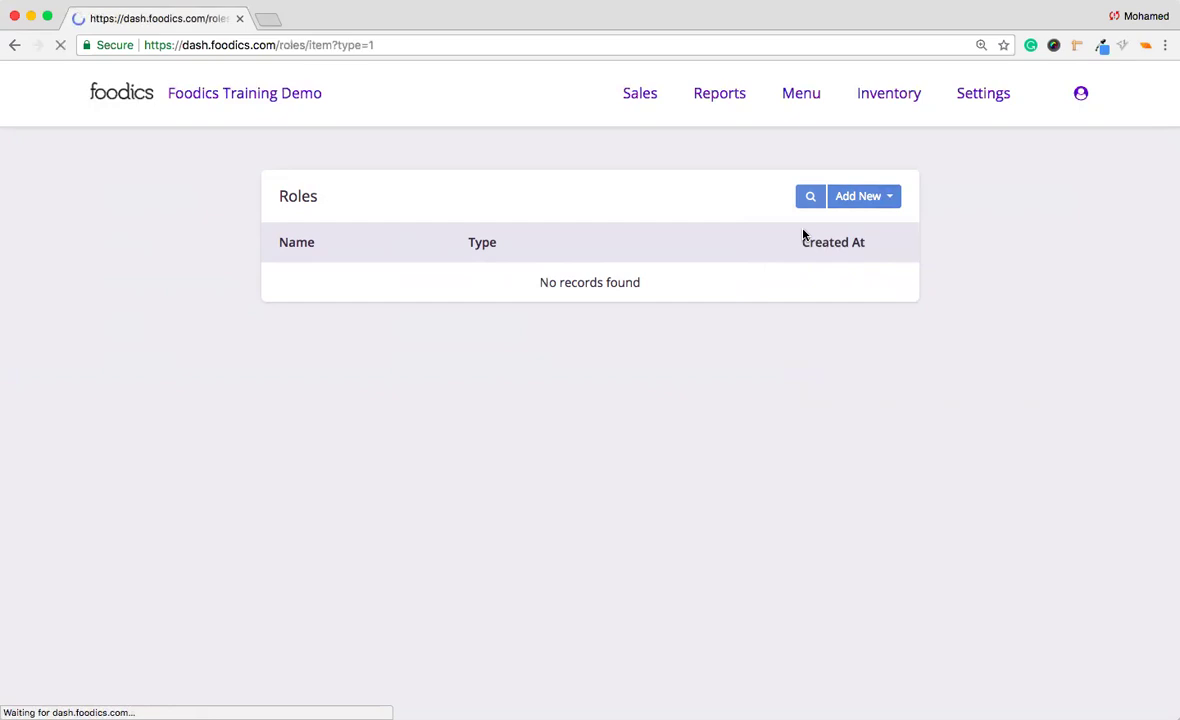
click(680, 340)
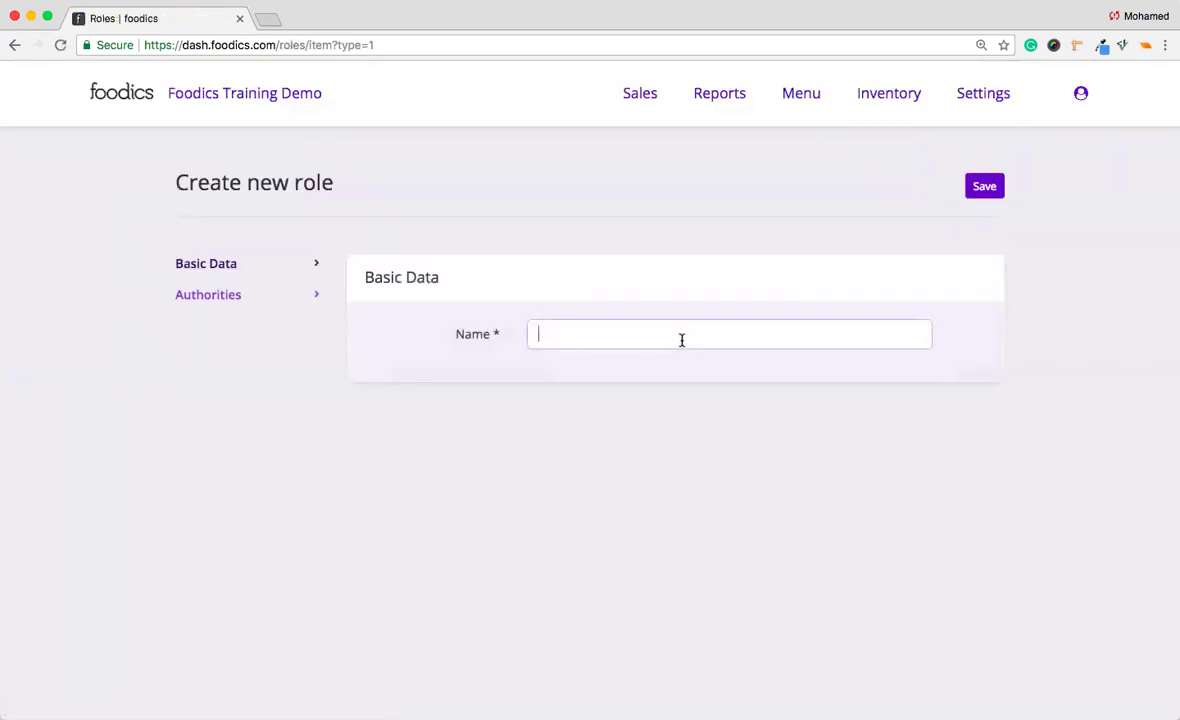
text(My Company Role)
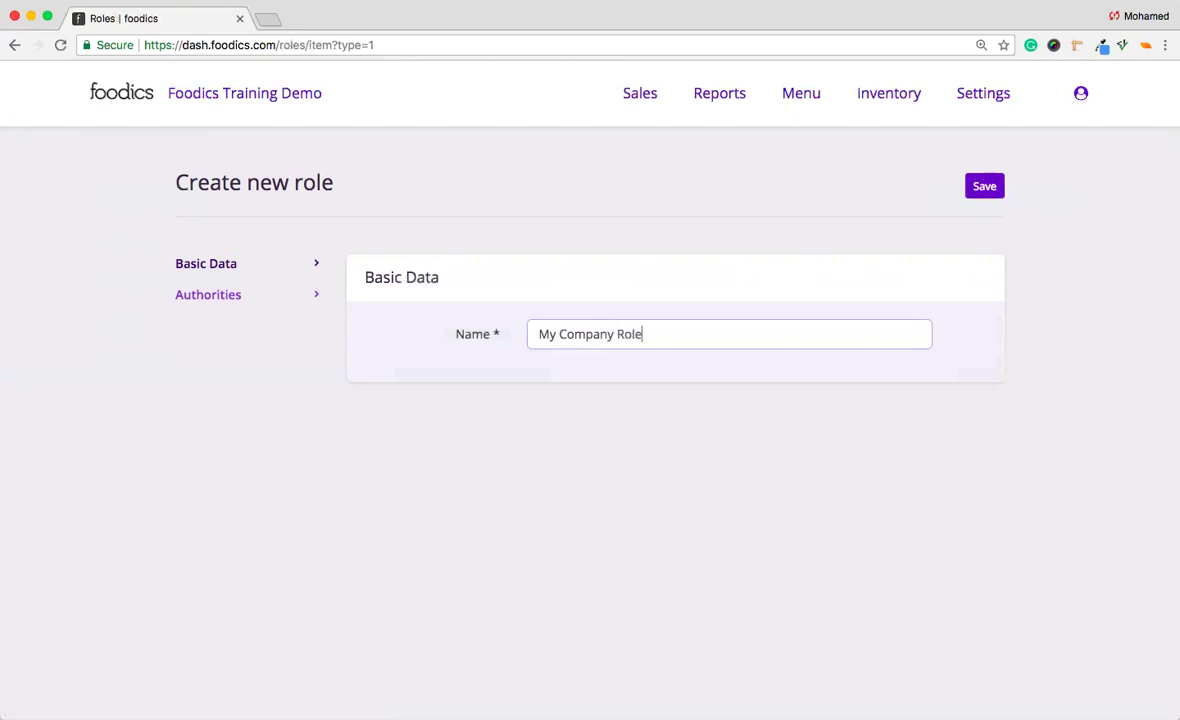
Grant full customers, customers-tags, inventory-items and inventory-items-tags permissions and save the role.
click(302, 300)
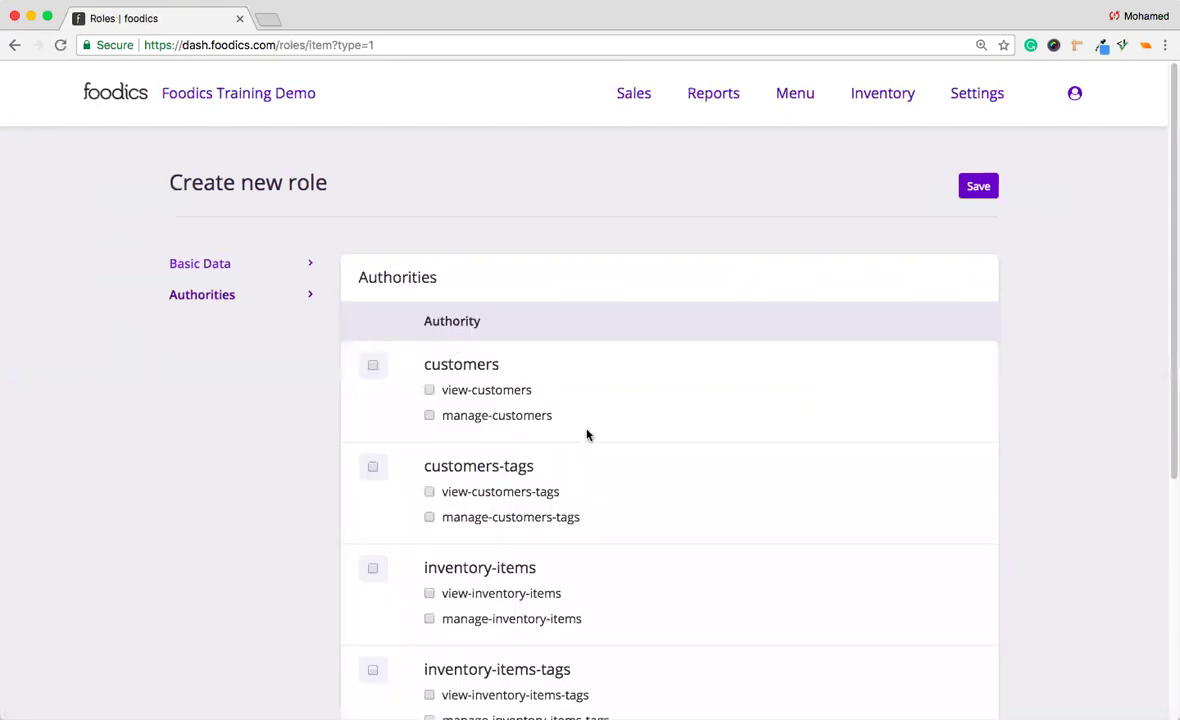
scroll(587, 435, down, 1)
scroll(587, 435, down, 2)
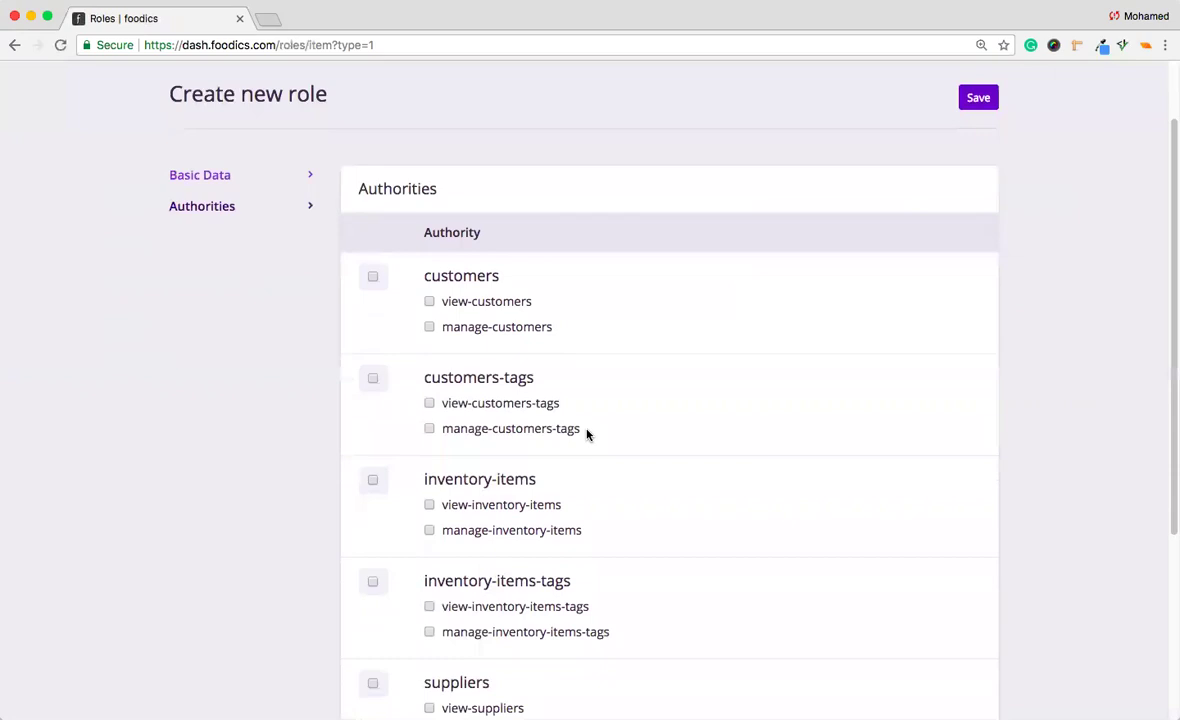
scroll(587, 433, down, 1)
click(373, 254)
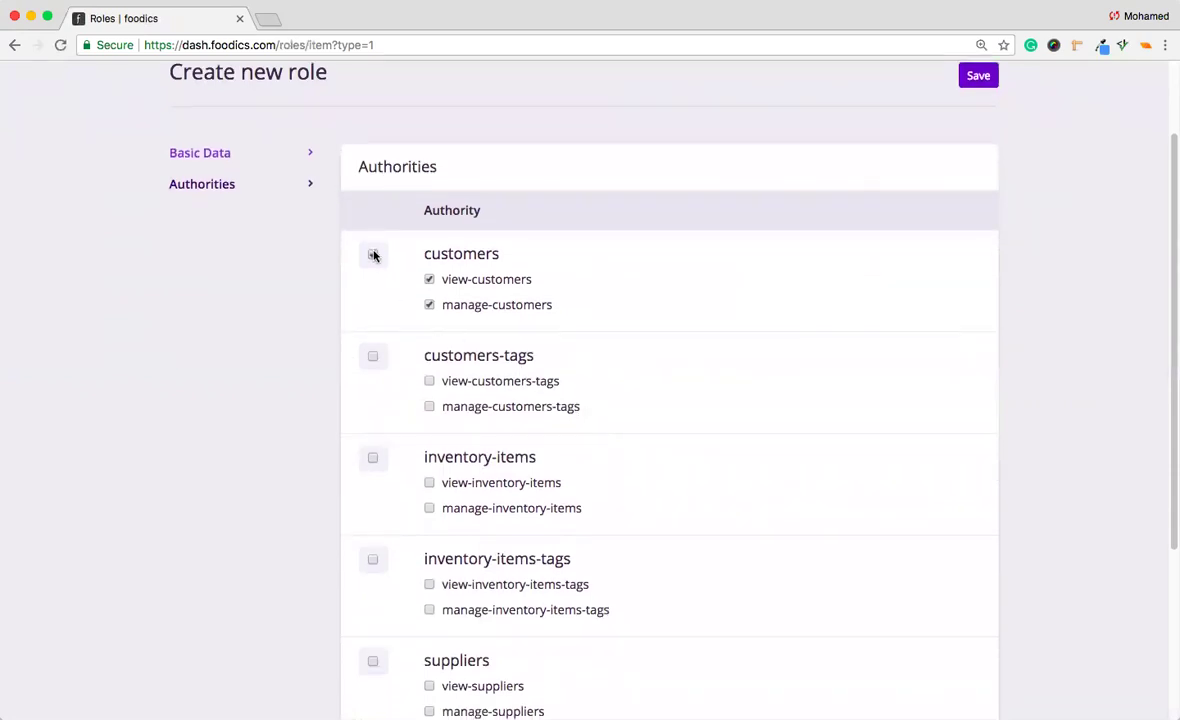
click(373, 356)
click(372, 457)
click(373, 561)
scroll(672, 459, up, 3)
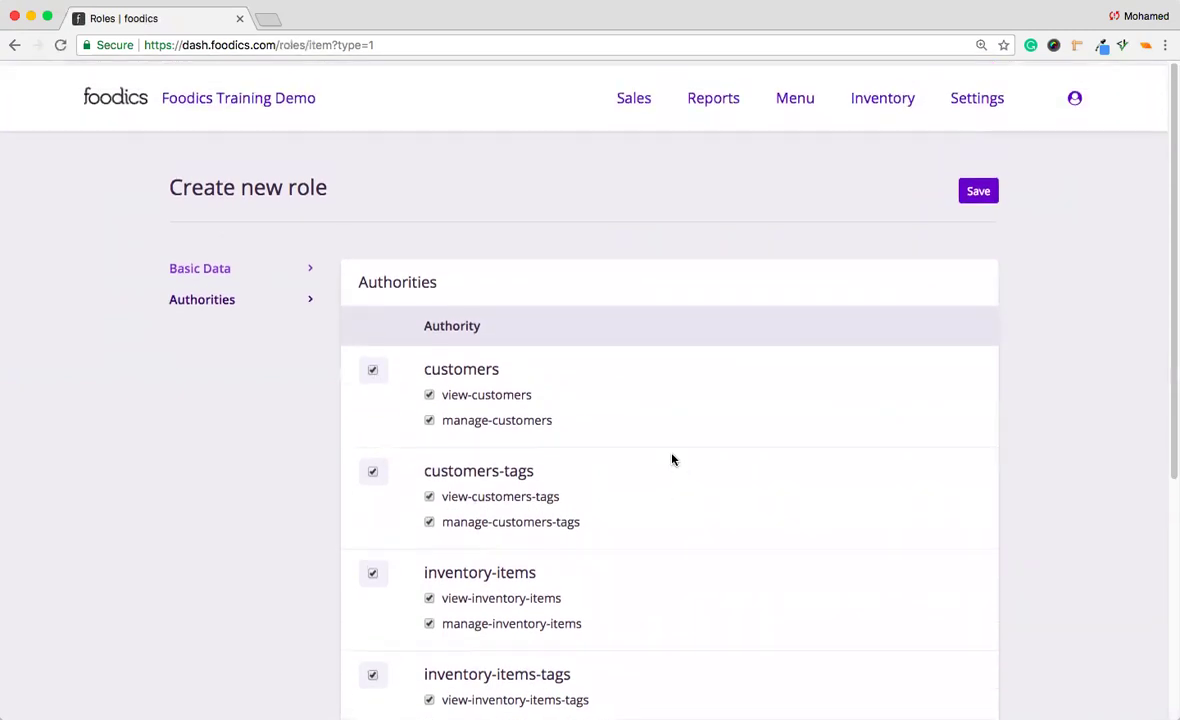
click(979, 187)
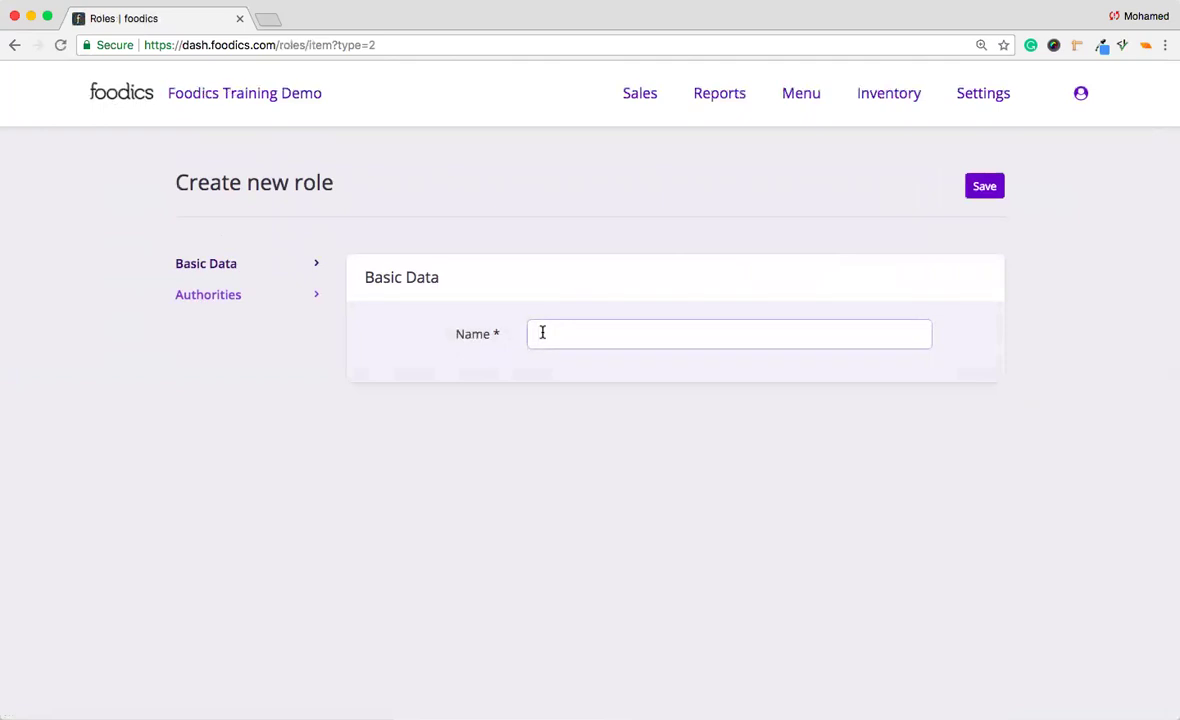
Name the new role 'My Business Role' and show its Authorities checklist.
text(My Business Role)
click(295, 296)
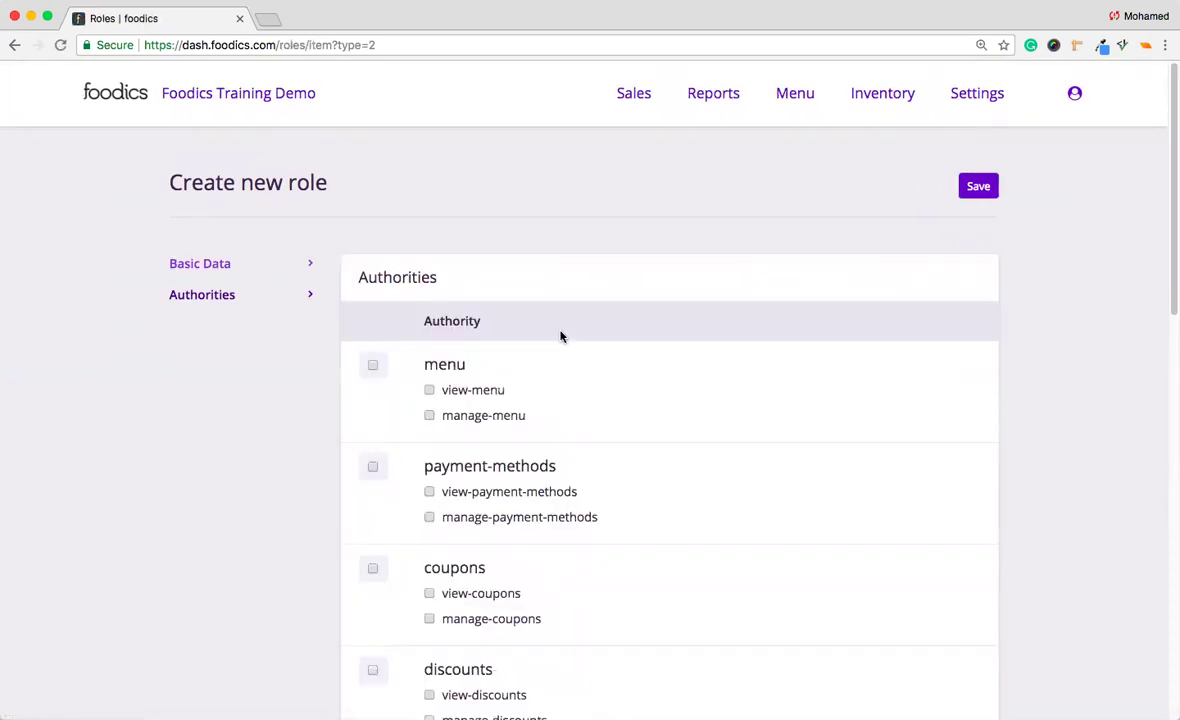
scroll(579, 330, down, 15)
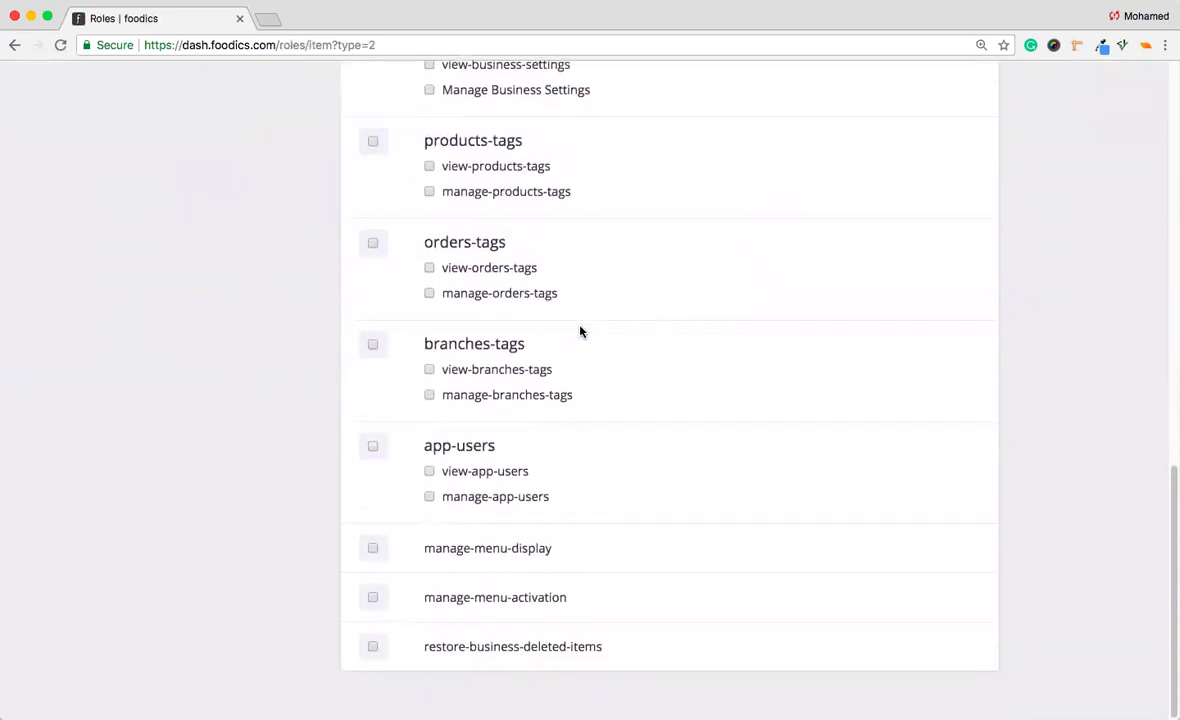
scroll(579, 330, up, 15)
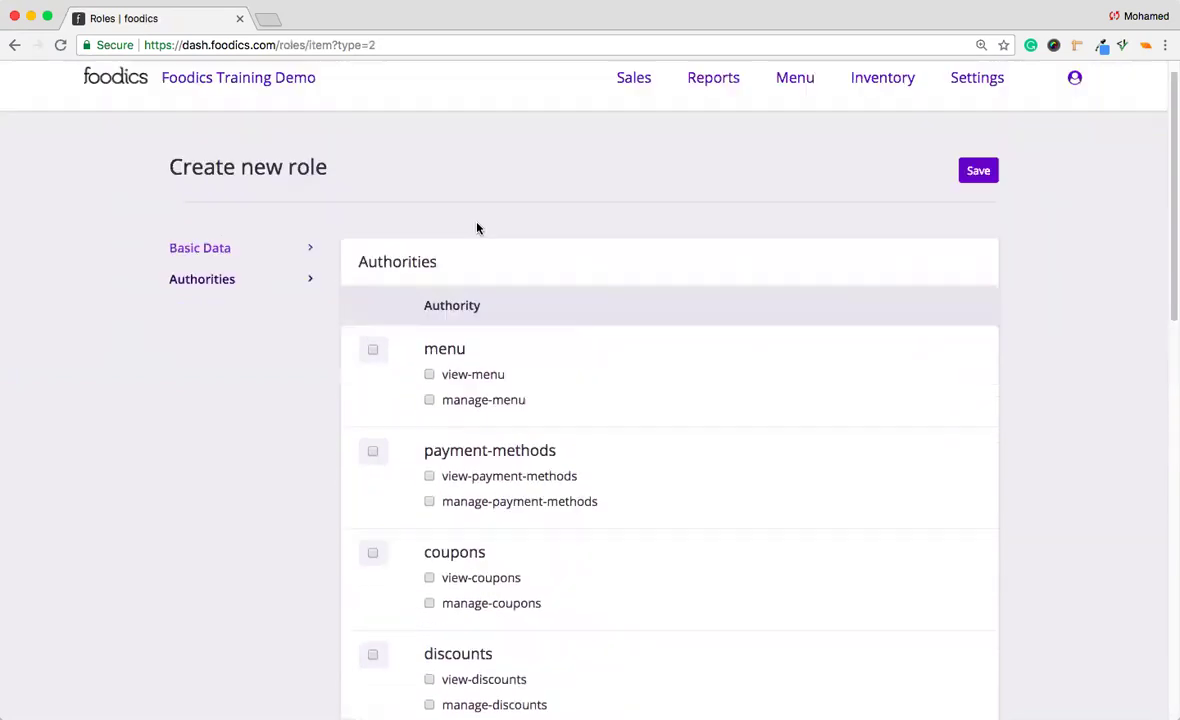
scroll(477, 228, up, 1)
Grant menu, payment-methods, coupons and taxes permissions and save the role.
click(371, 366)
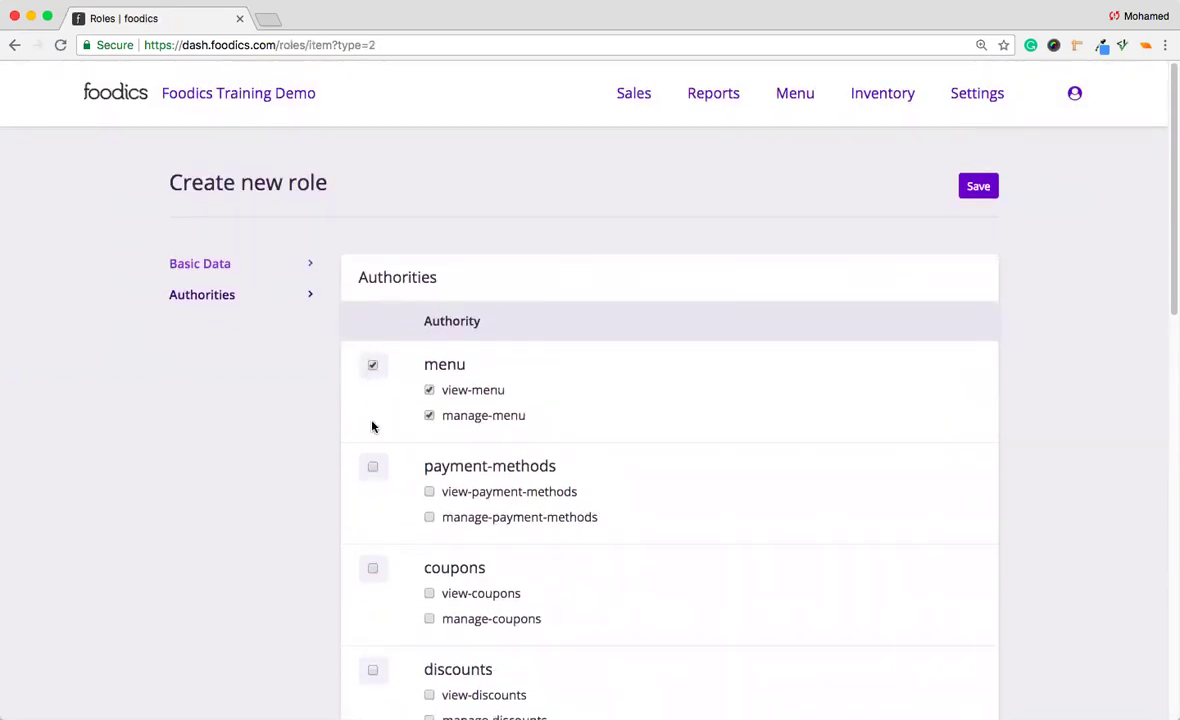
click(374, 467)
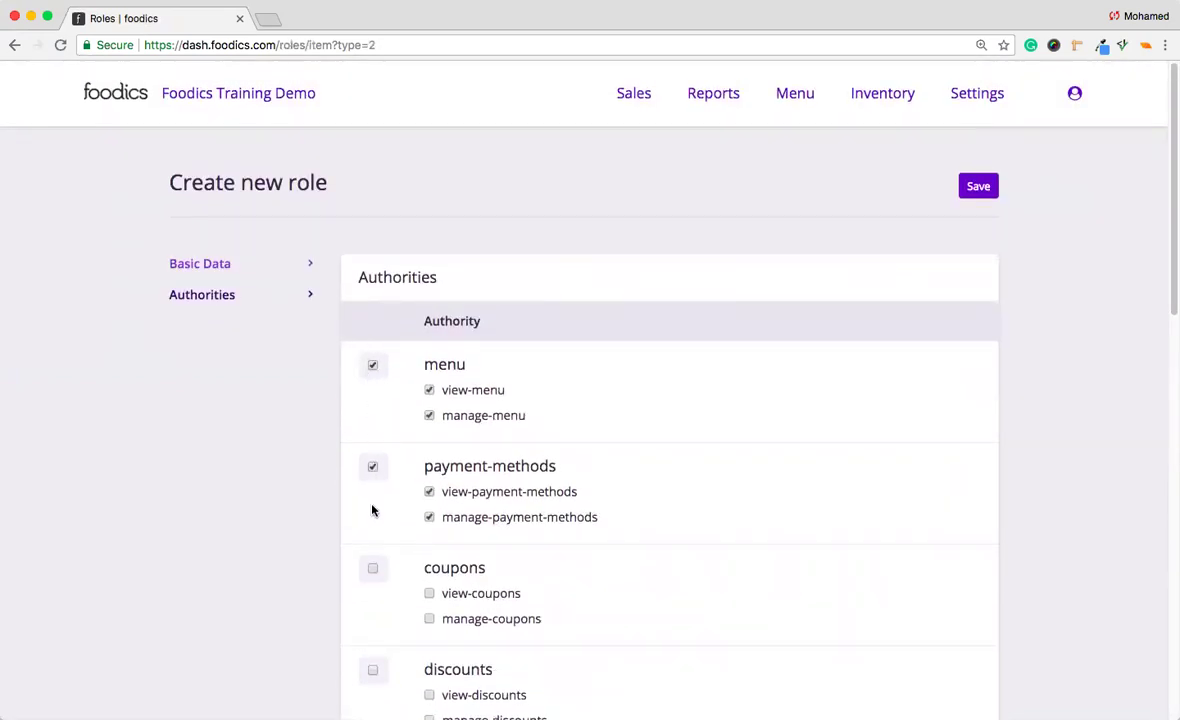
click(372, 570)
scroll(371, 676, down, 2)
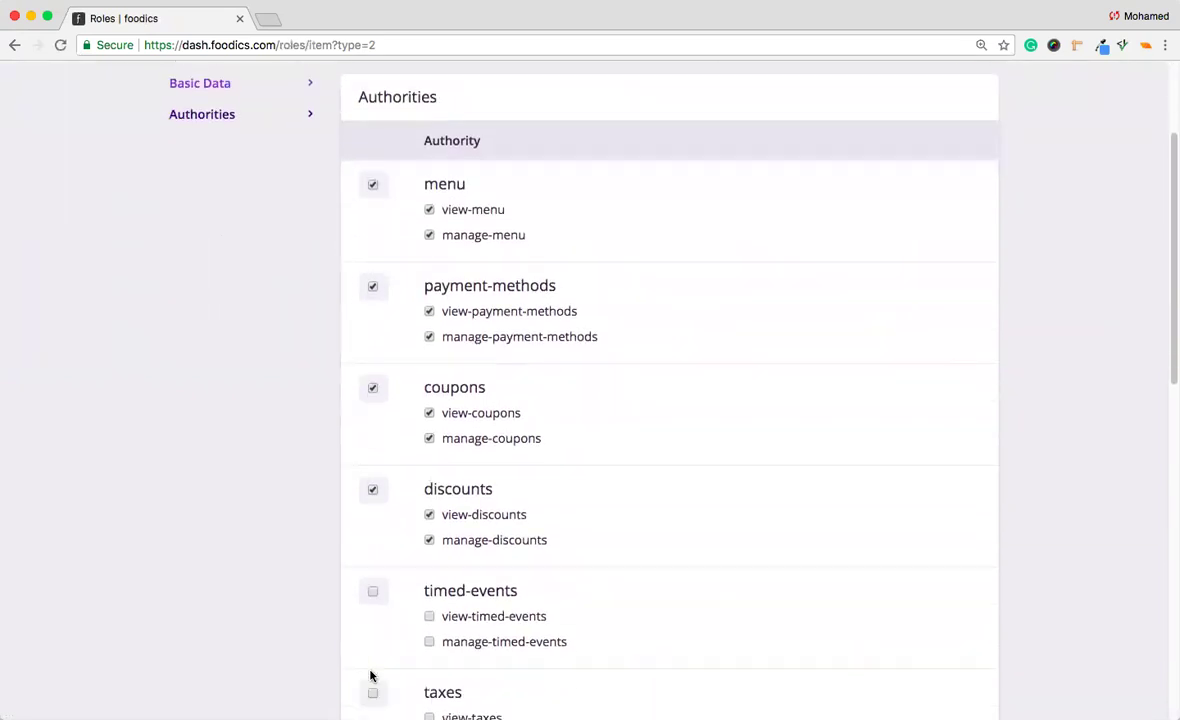
click(373, 672)
scroll(373, 676, down, 8)
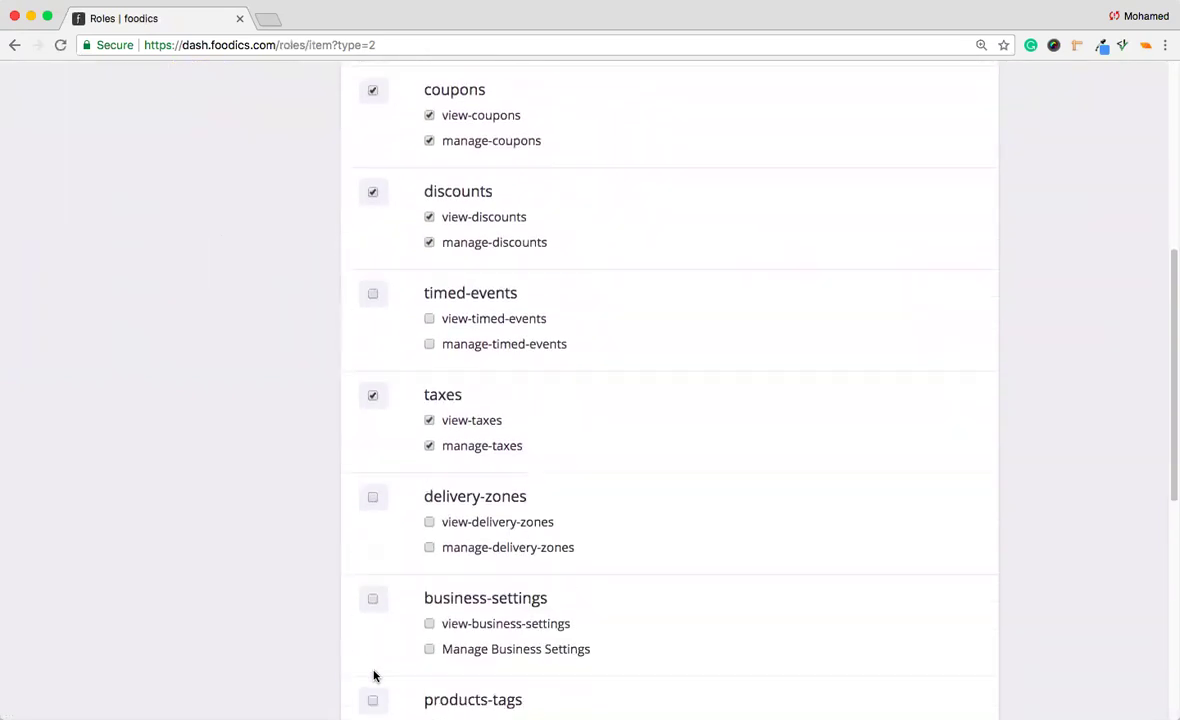
scroll(373, 676, up, 10)
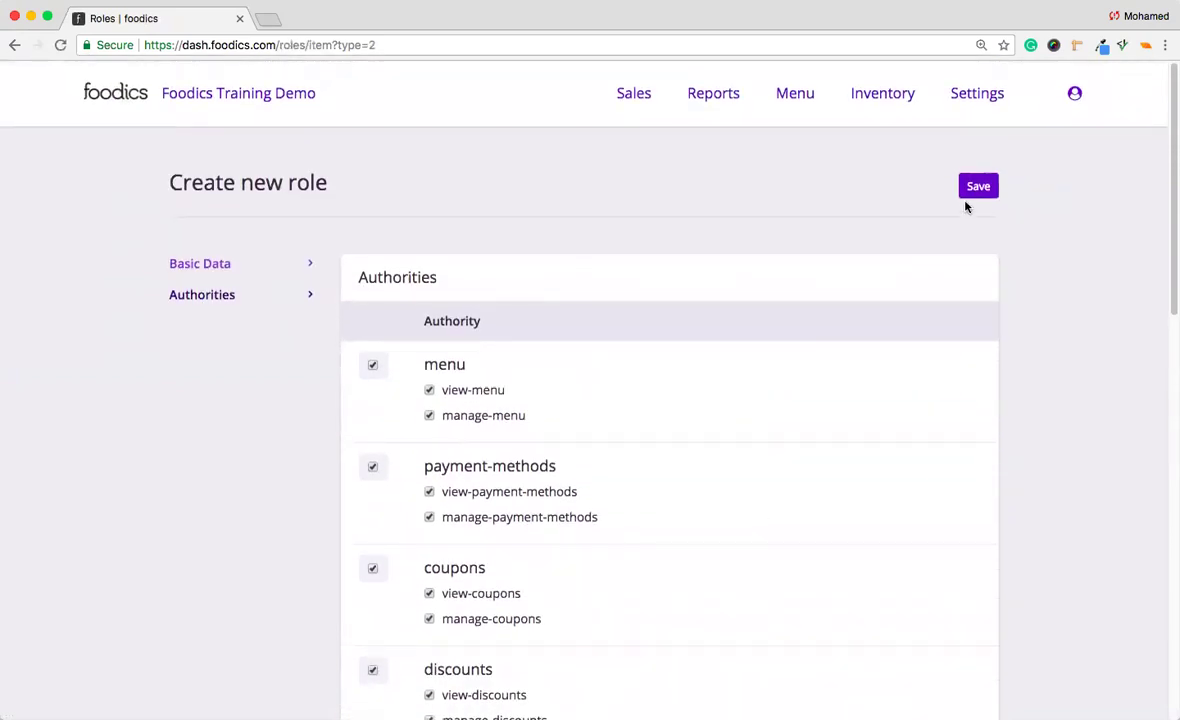
click(976, 187)
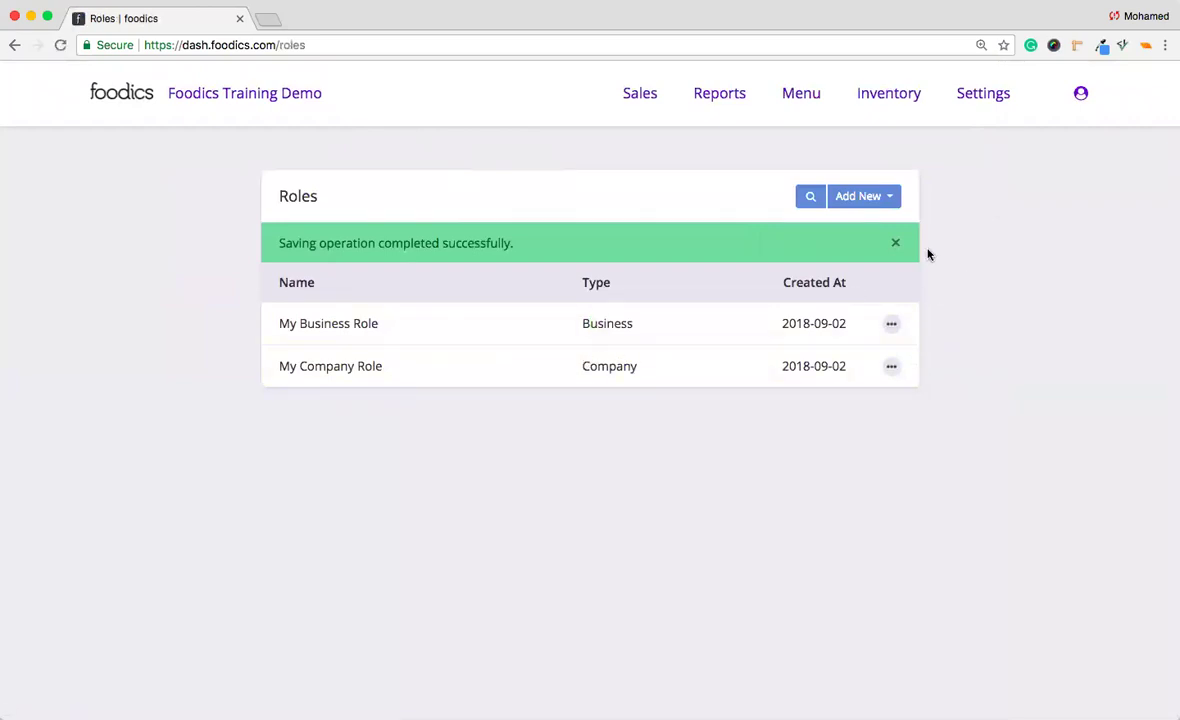
Start a Branch-type role named 'Central Branches Role', correcting a typo in the name.
click(884, 200)
click(849, 288)
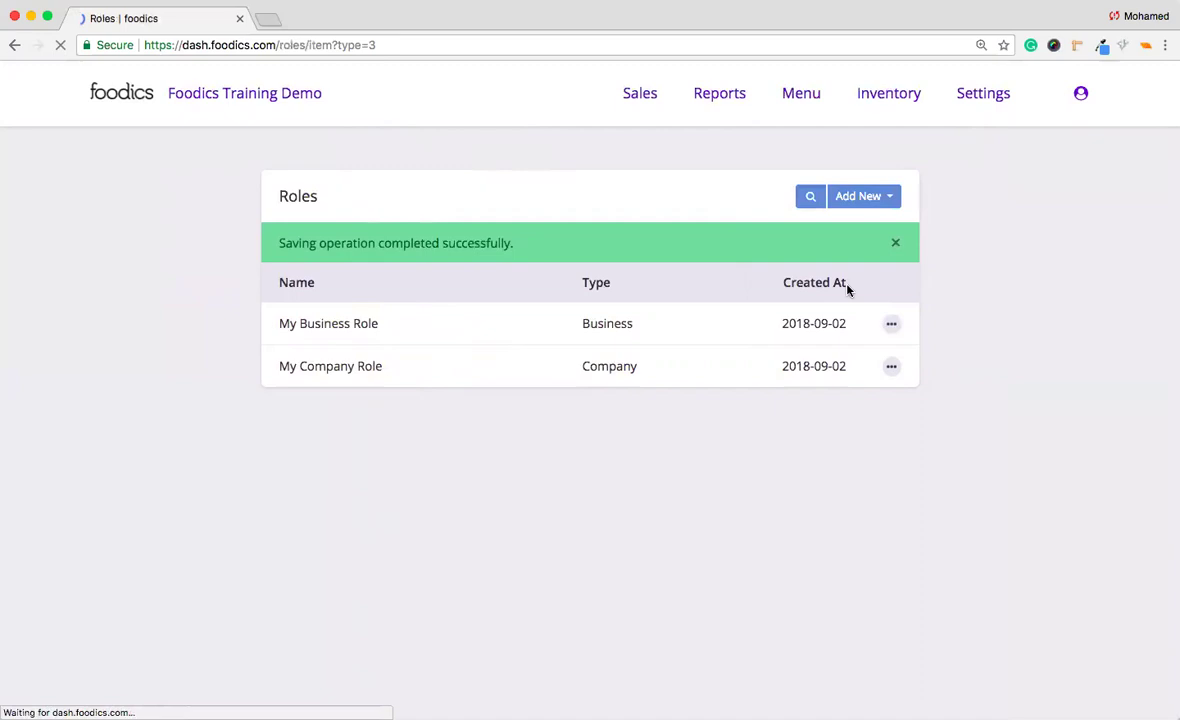
click(542, 334)
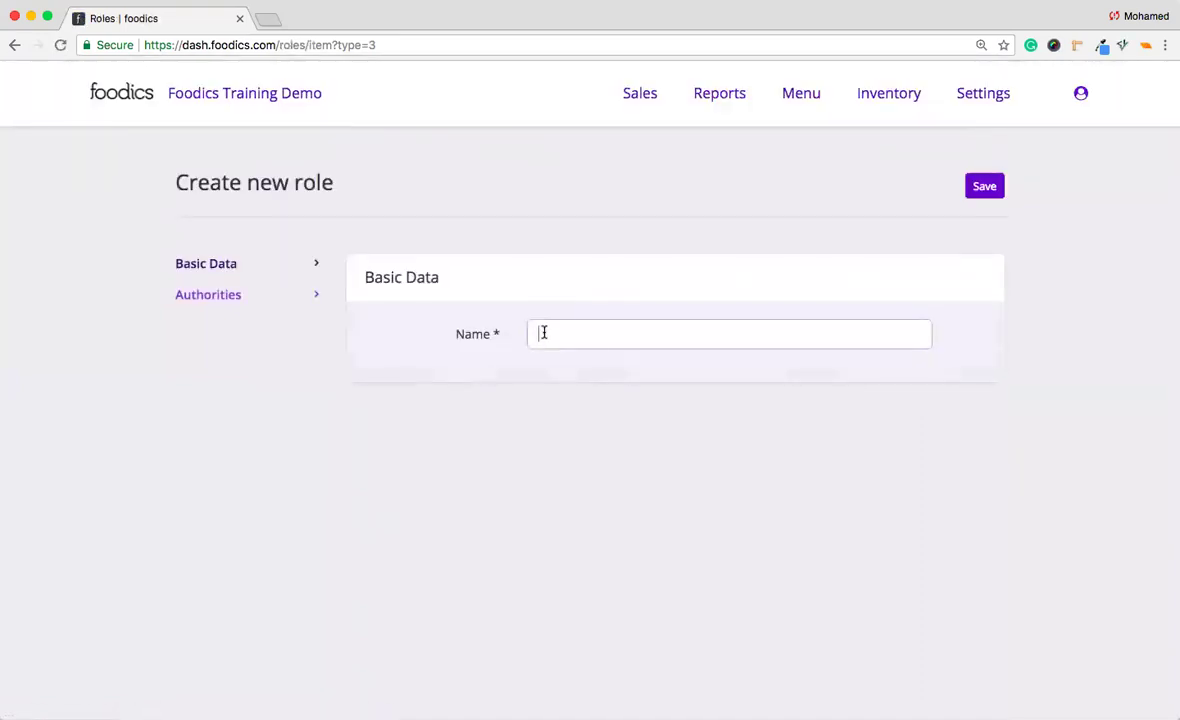
text(Central Brahcs)
key(BackSpace)
key(BackSpace)
key(BackSpace)
text(nches Role)
Grant full floors-and-tables, devices, branch-settings and orders permissions to the branch role.
click(185, 298)
scroll(310, 349, down, 1)
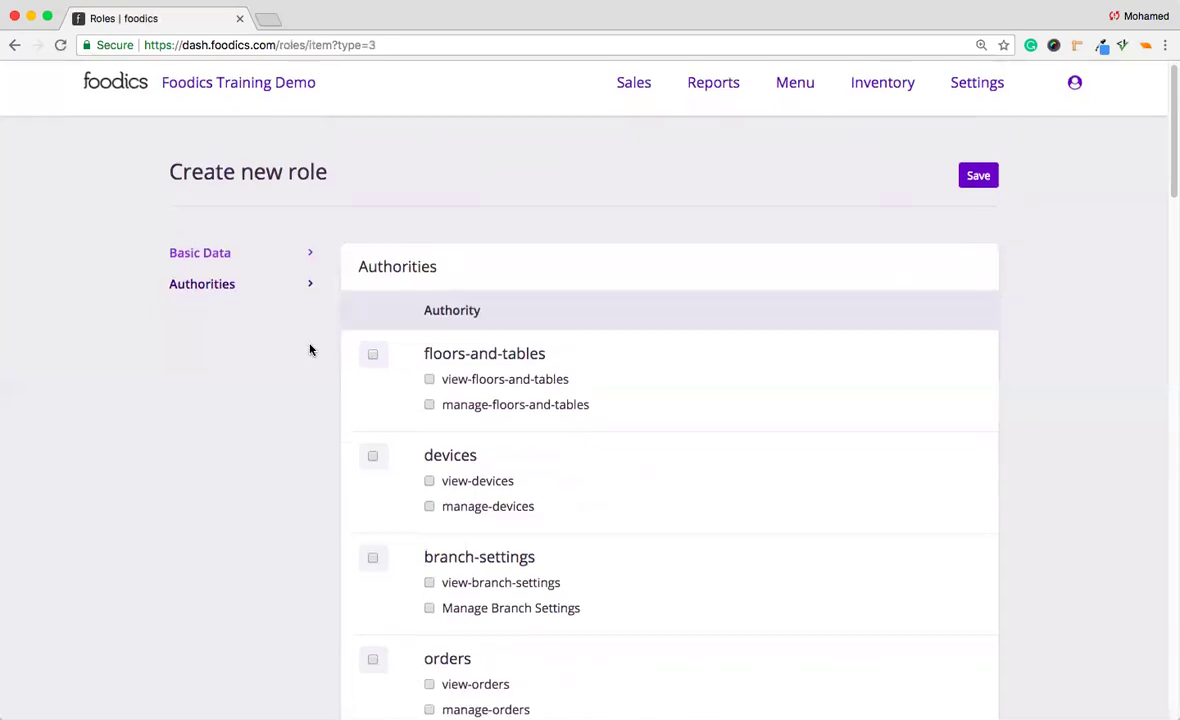
scroll(310, 349, down, 3)
scroll(310, 349, up, 3)
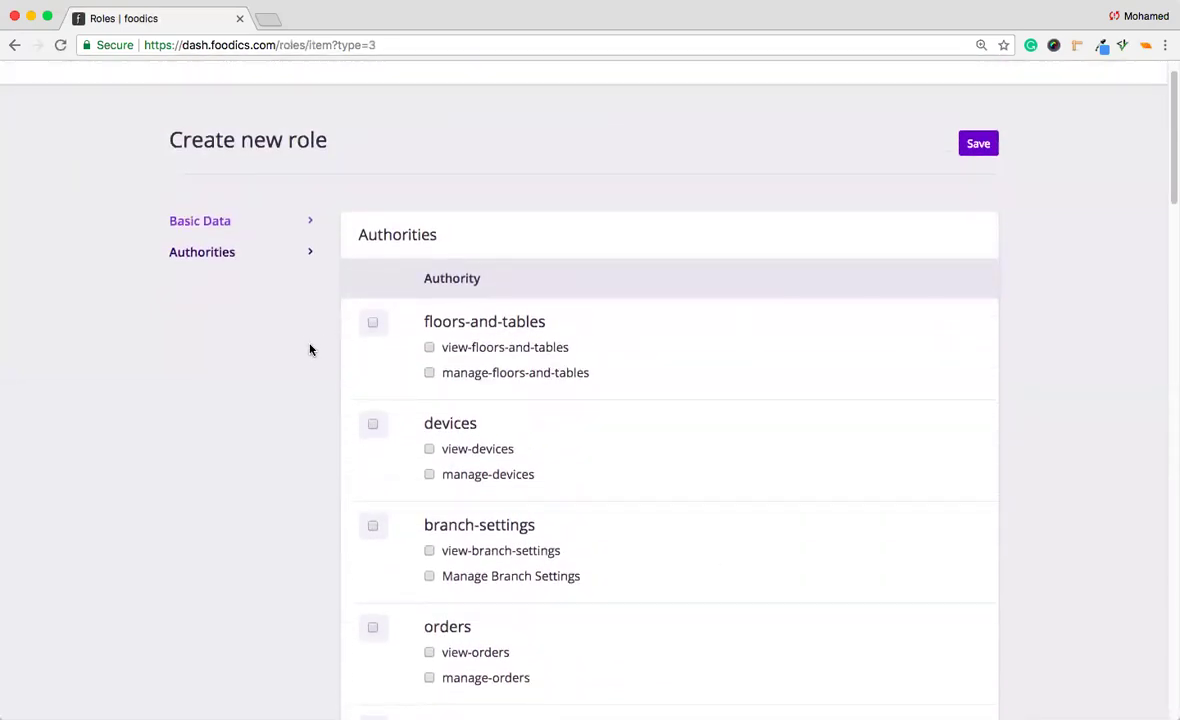
scroll(310, 349, down, 1)
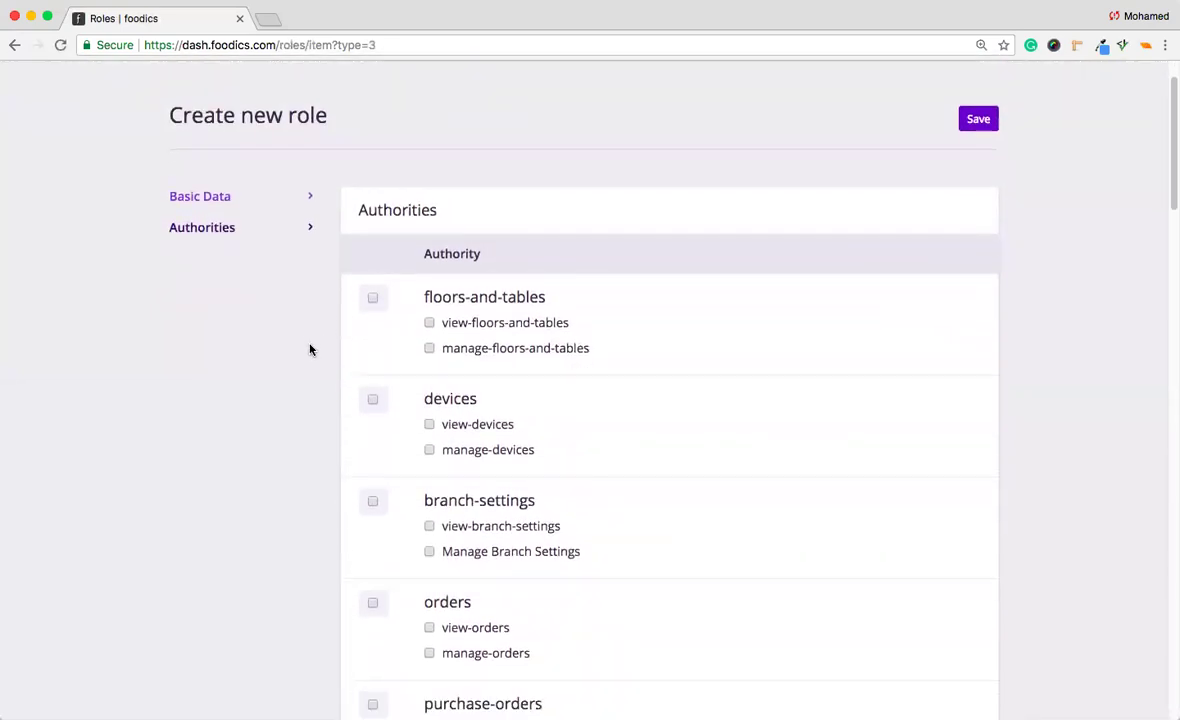
click(373, 298)
click(373, 400)
scroll(374, 403, down, 3)
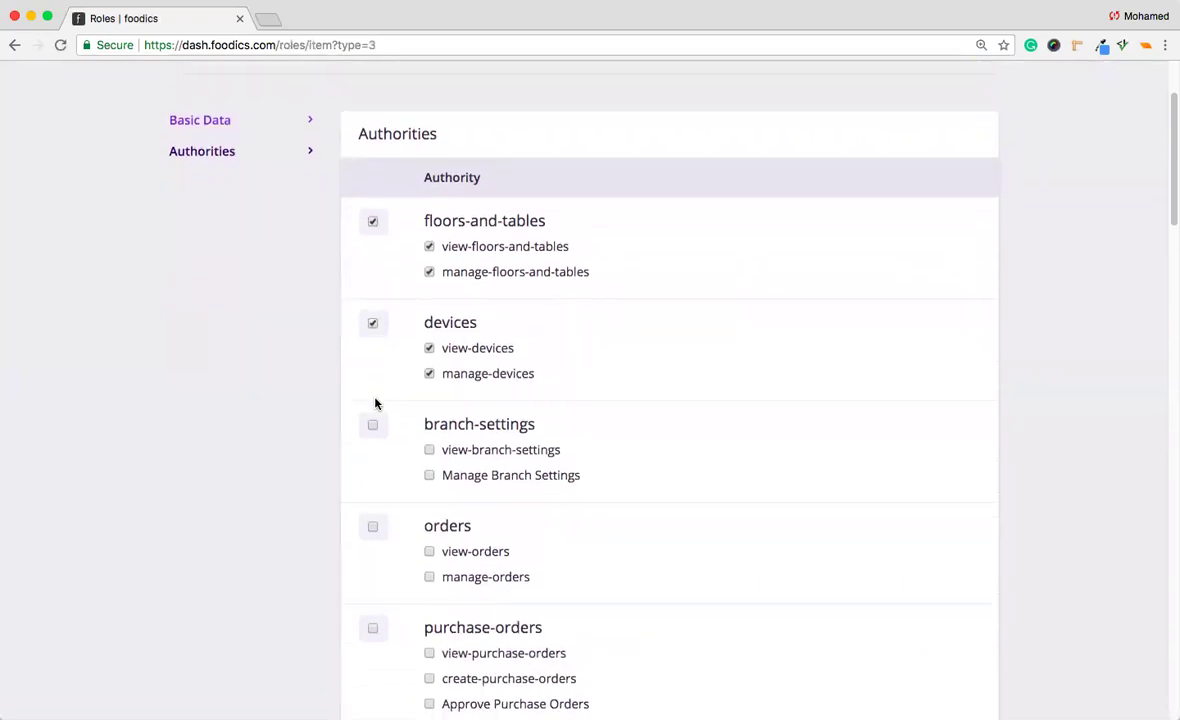
click(372, 425)
click(371, 529)
scroll(371, 533, down, 4)
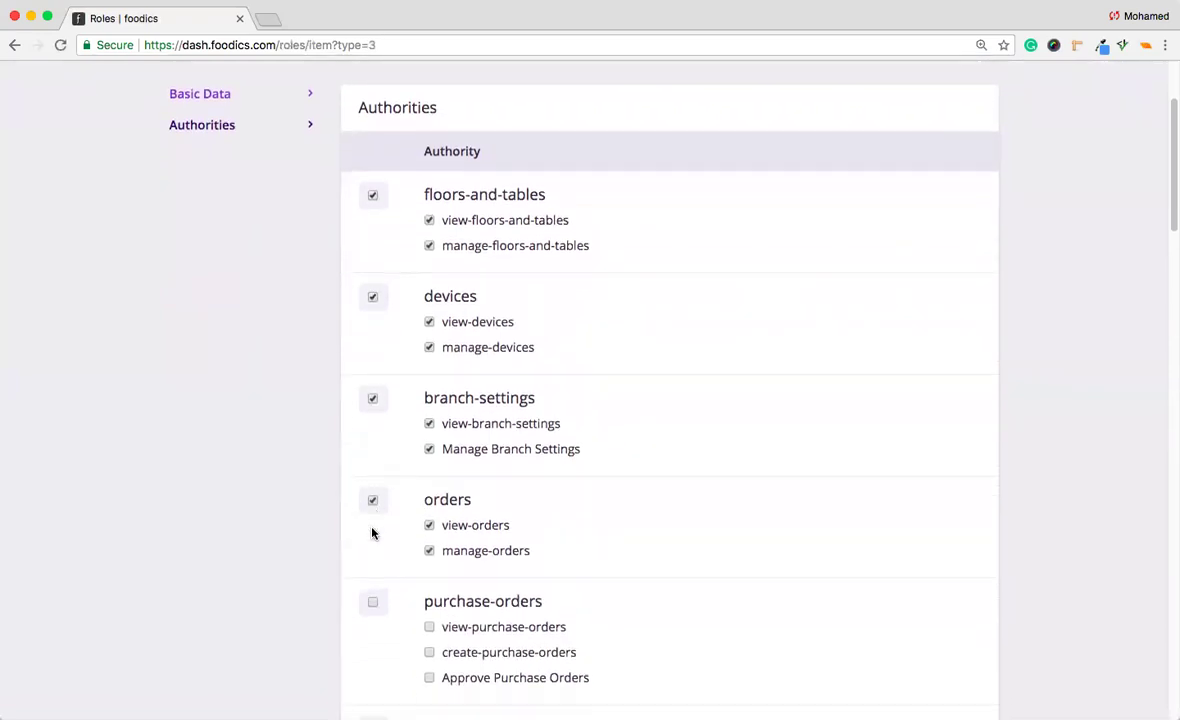
scroll(368, 635, down, 20)
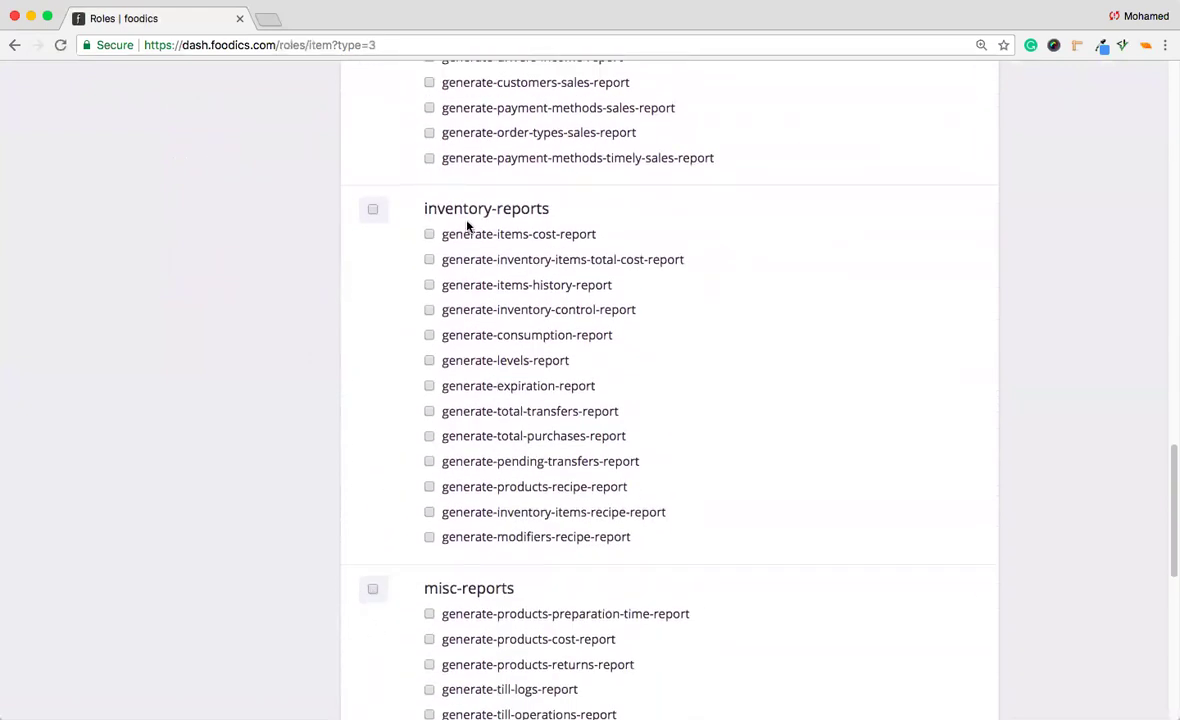
Add inventory-reports, advanced-reports, view-snapshots and manage-menu-activation authorities, then save the role.
click(373, 210)
scroll(374, 211, down, 1)
scroll(374, 211, down, 10)
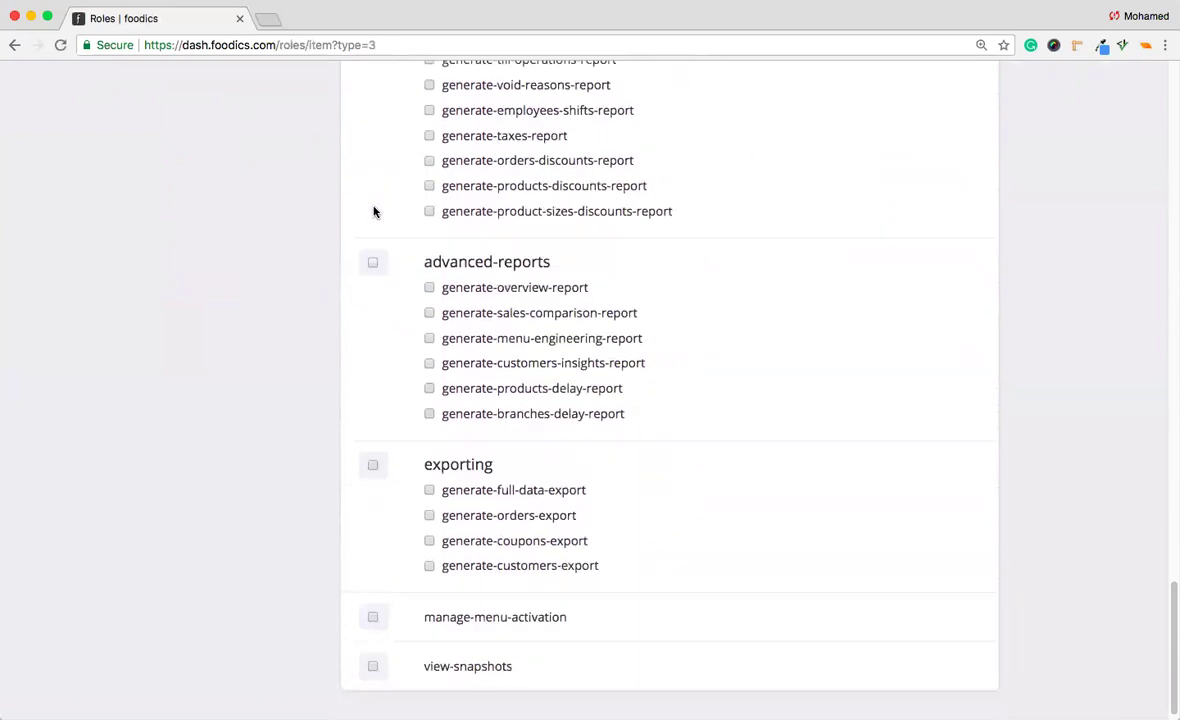
click(372, 264)
scroll(370, 300, down, 1)
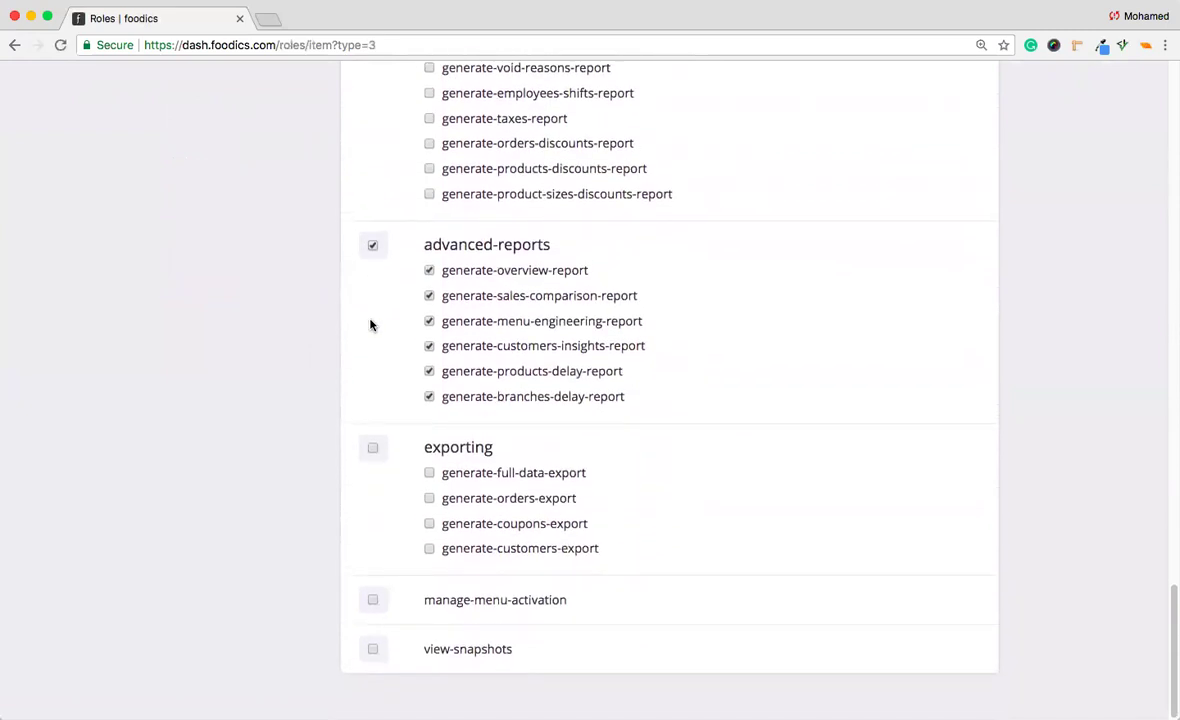
click(372, 651)
click(373, 601)
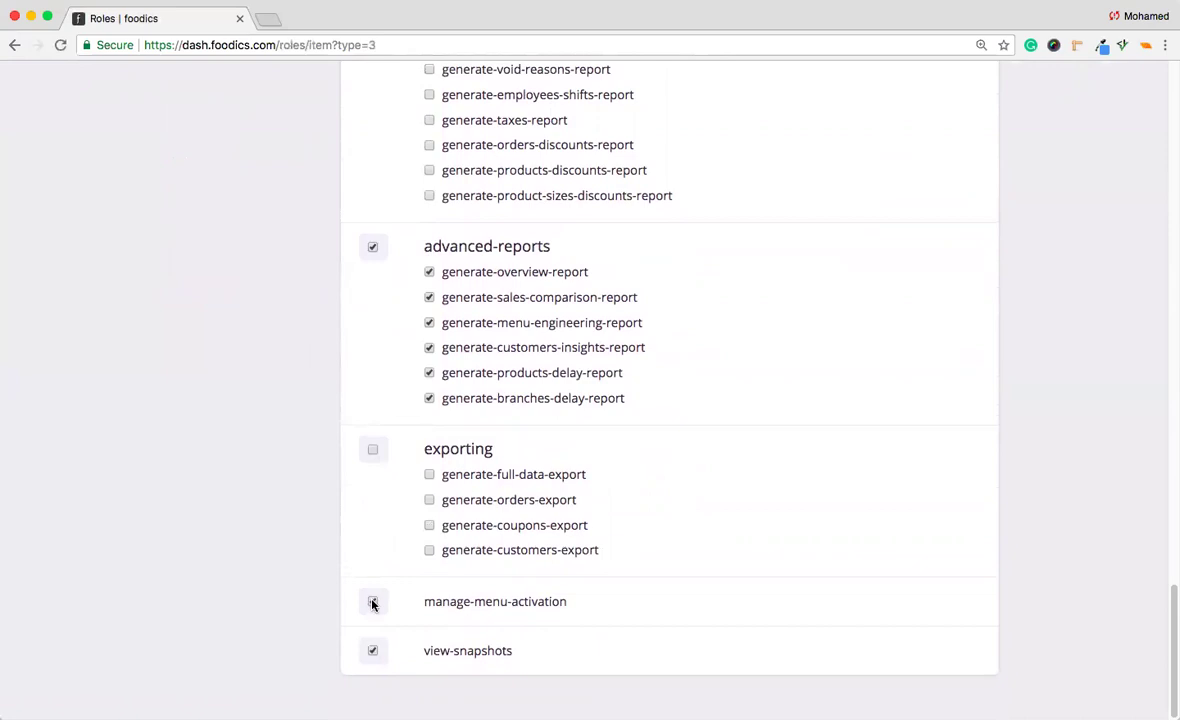
scroll(686, 620, up, 20)
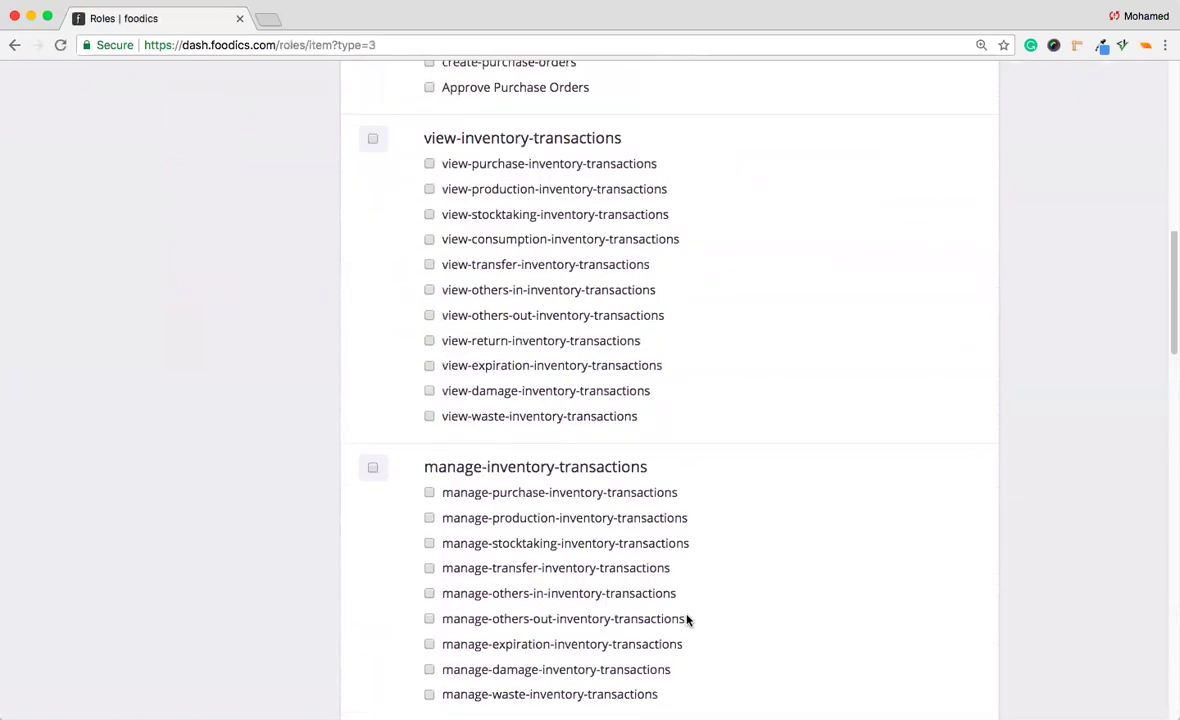
click(978, 187)
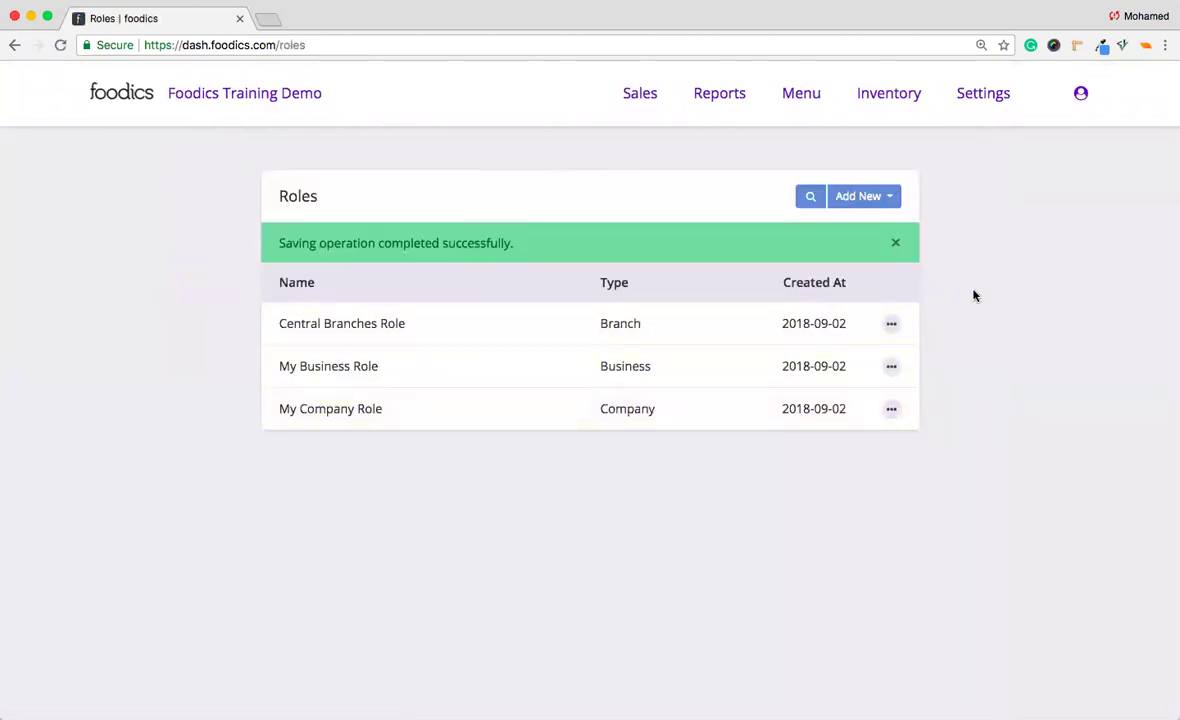
Start an App-type role named 'Main App Role'.
click(890, 198)
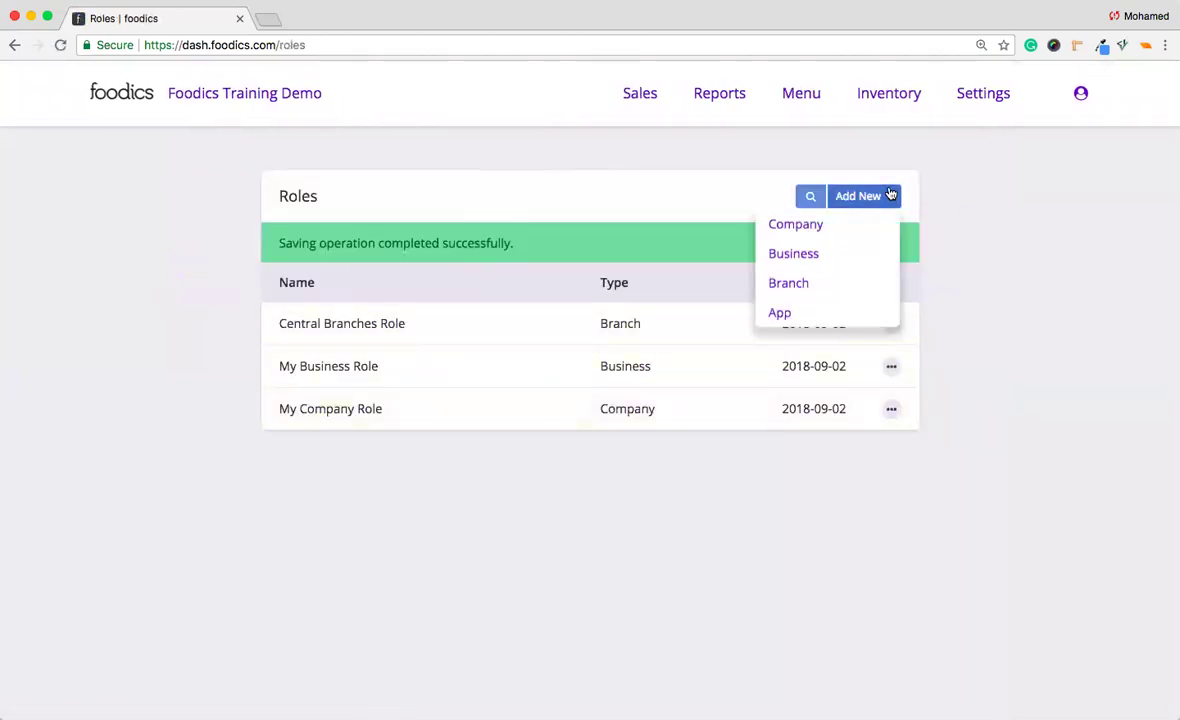
click(829, 308)
click(649, 334)
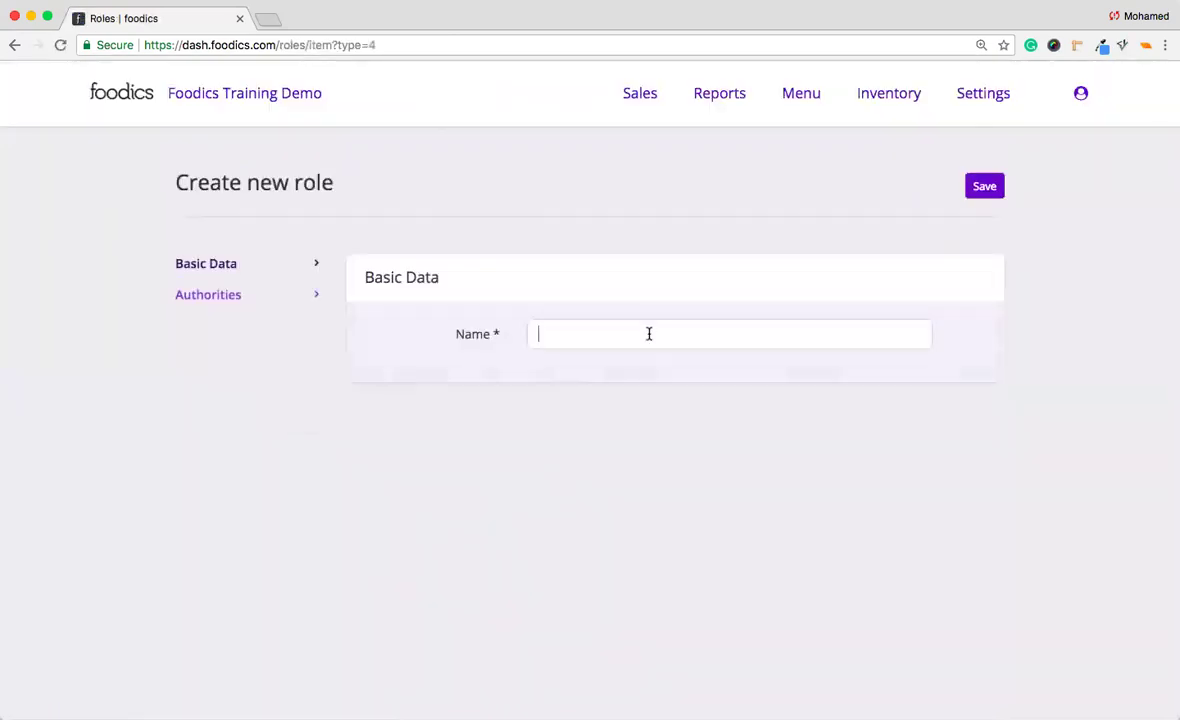
text(Main )
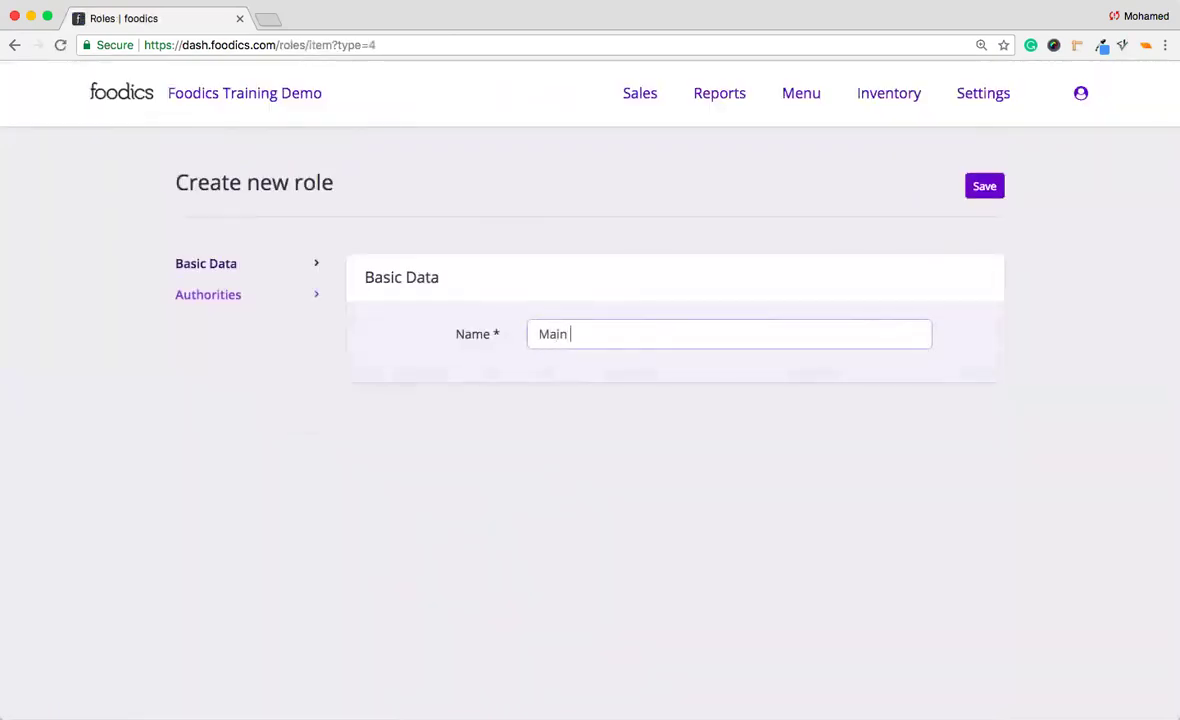
text(App Role)
Grant access_cashier_general_settings, open_cash_drawer, edit_products_sent_to_kitchen, access_reports and return_order authorities.
click(310, 296)
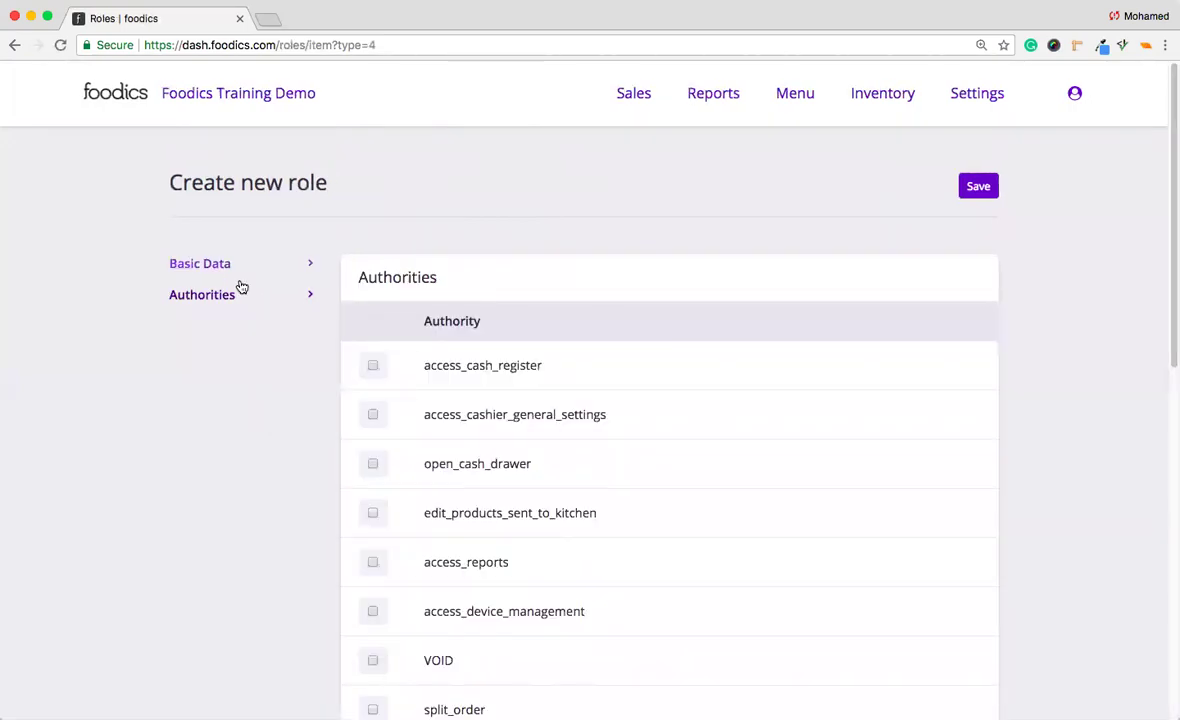
scroll(216, 313, down, 2)
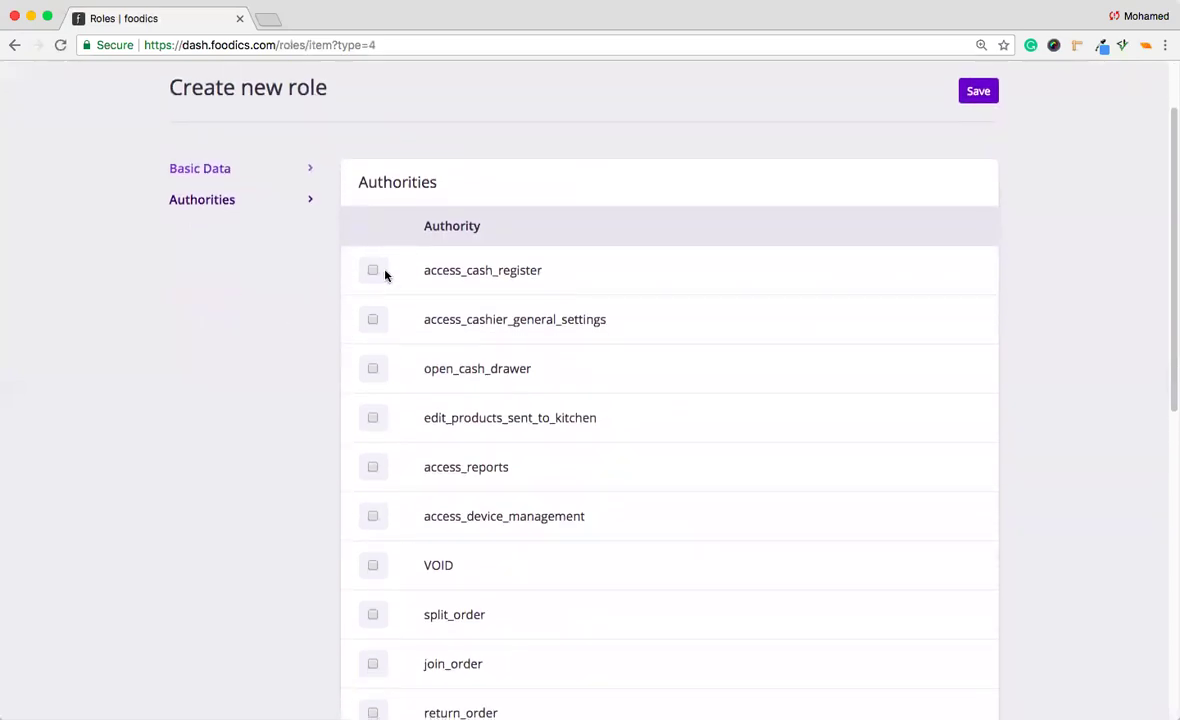
click(371, 319)
click(372, 371)
click(372, 418)
click(372, 468)
scroll(371, 580, down, 3)
click(371, 593)
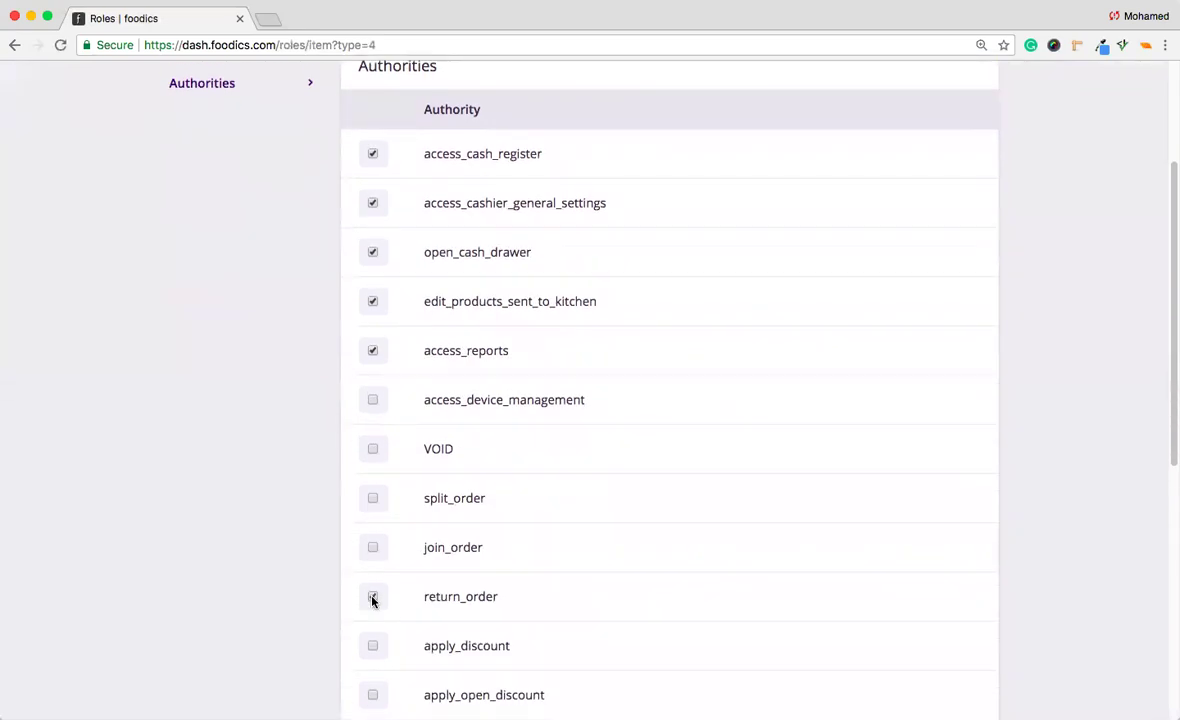
scroll(371, 598, down, 4)
scroll(375, 580, down, 1)
Add ahead_orders, perform_end_of_day and access_waiter_device_settings authorities and save the role.
click(371, 534)
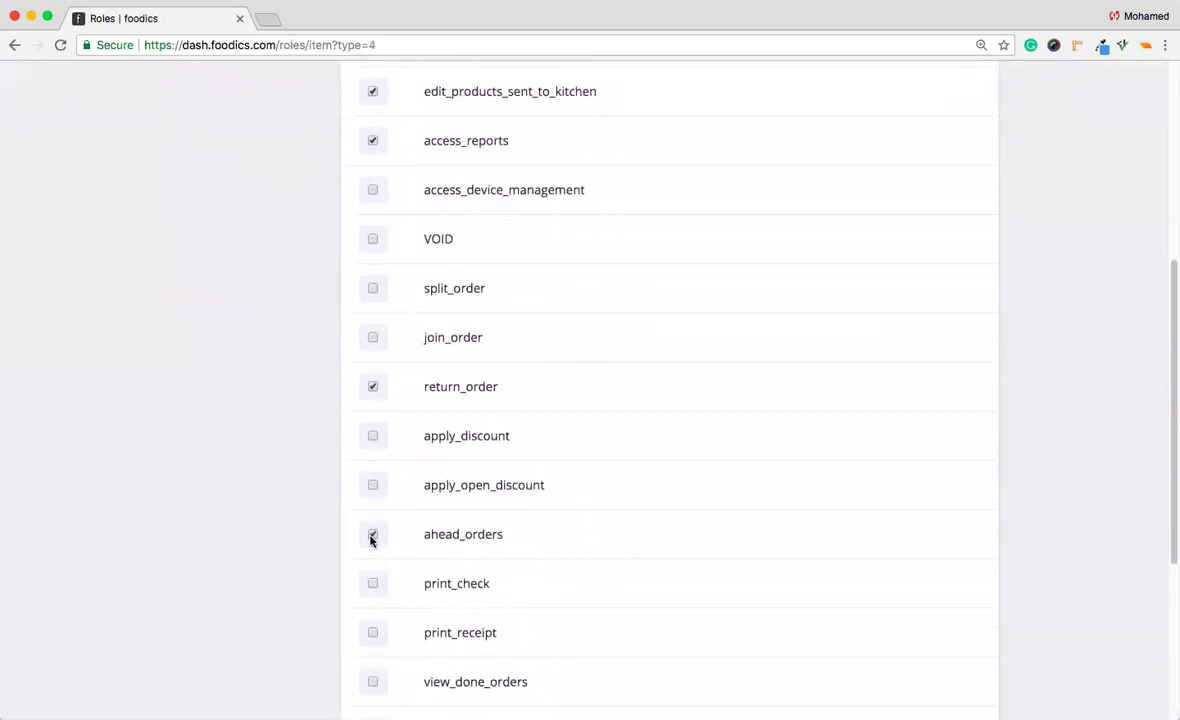
scroll(371, 538, down, 4)
scroll(371, 540, down, 1)
click(372, 518)
scroll(372, 520, down, 3)
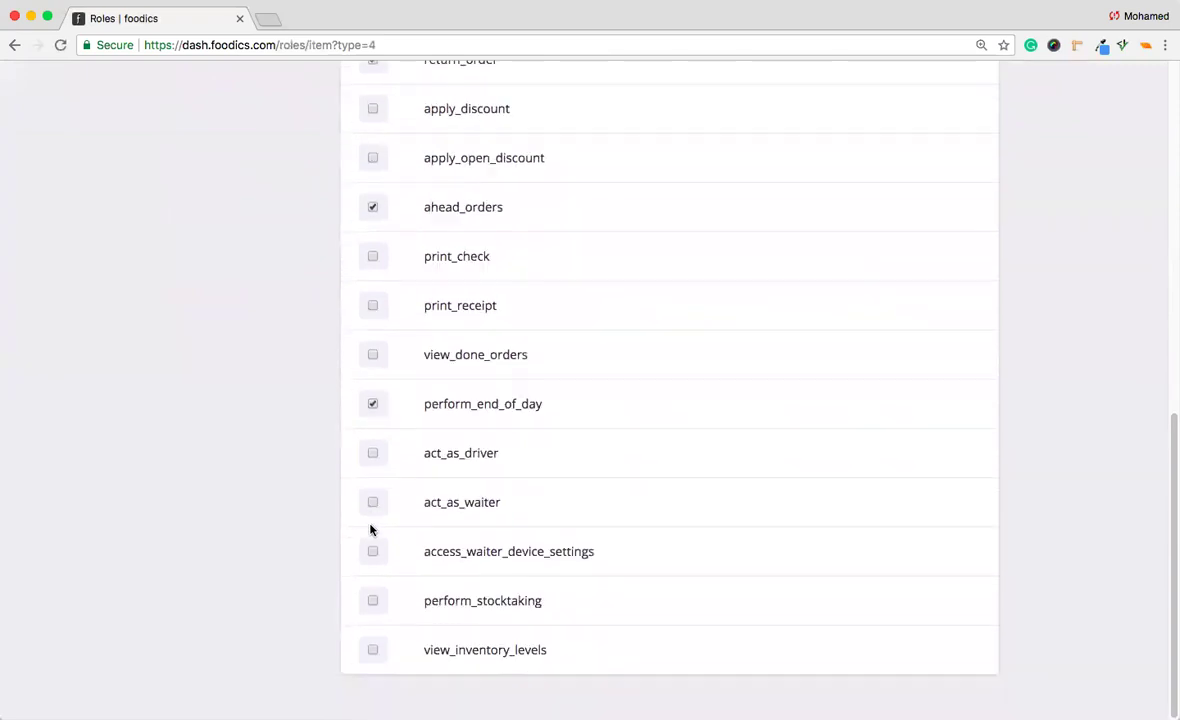
click(371, 552)
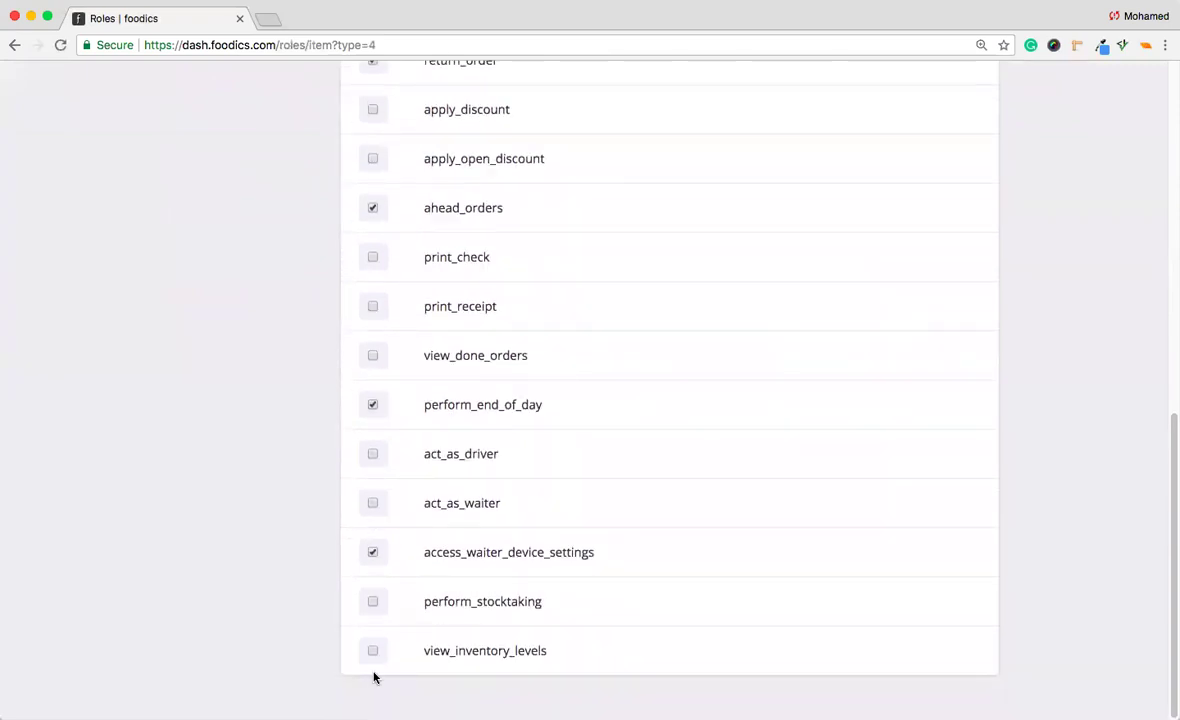
scroll(372, 655, up, 15)
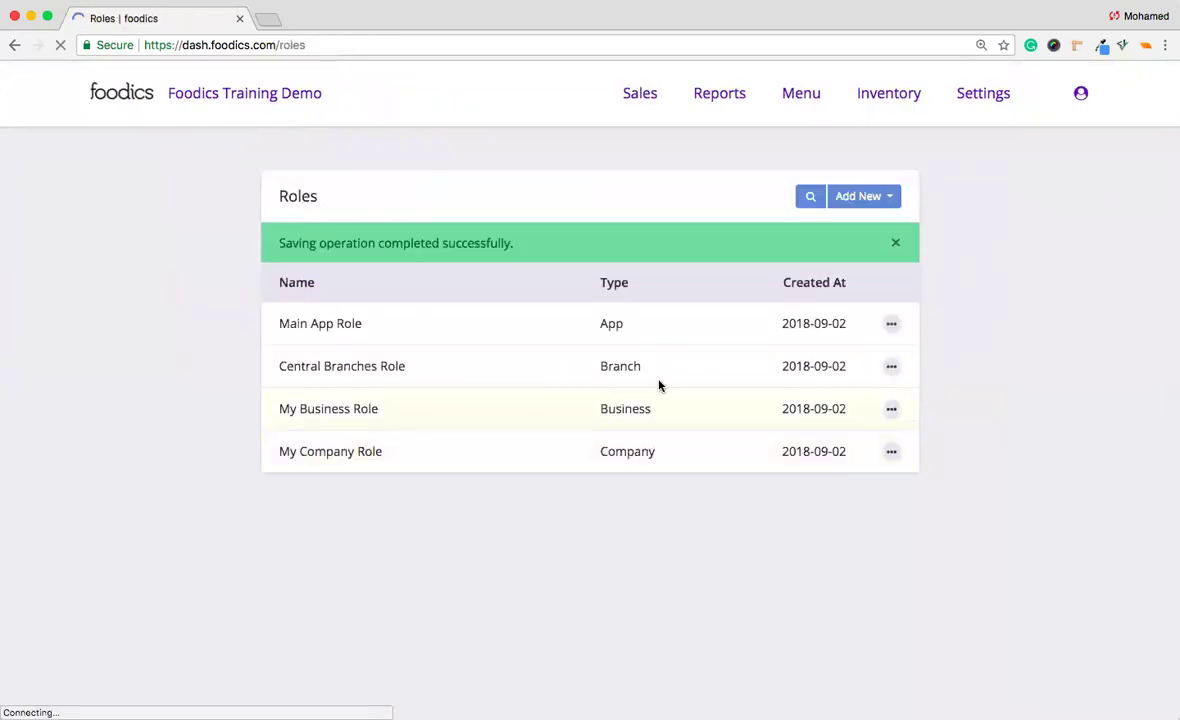
drag(281, 321, 392, 321)
click(328, 396)
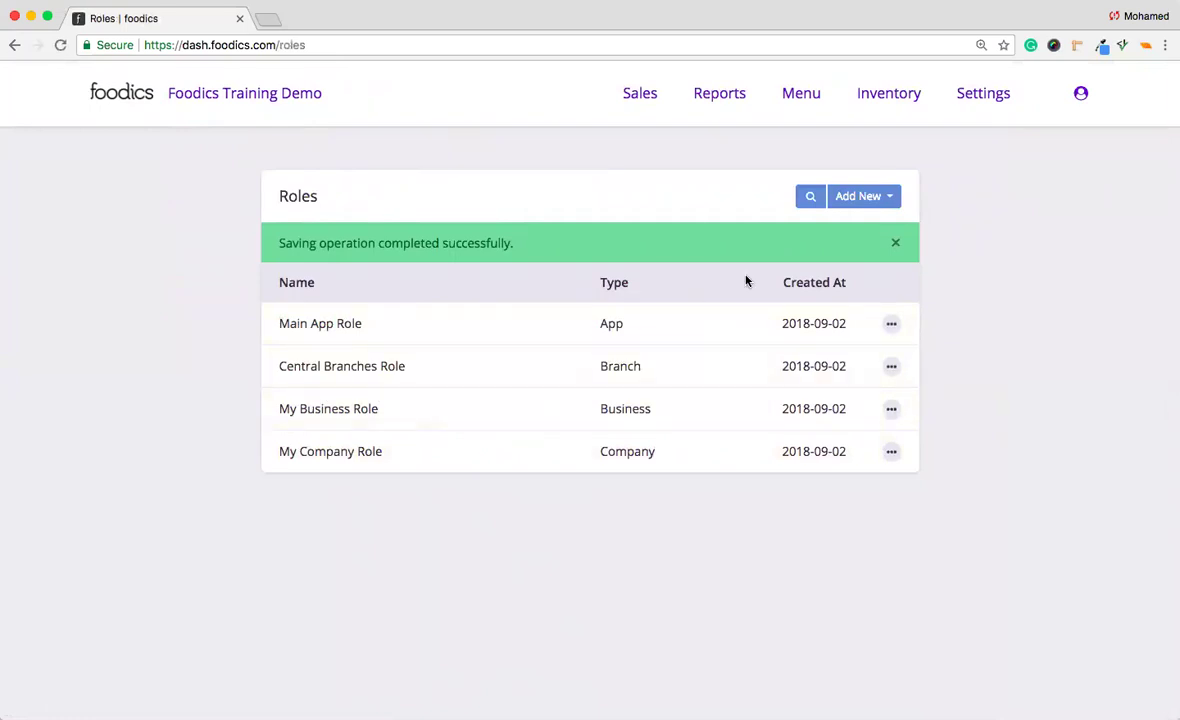
click(983, 93)
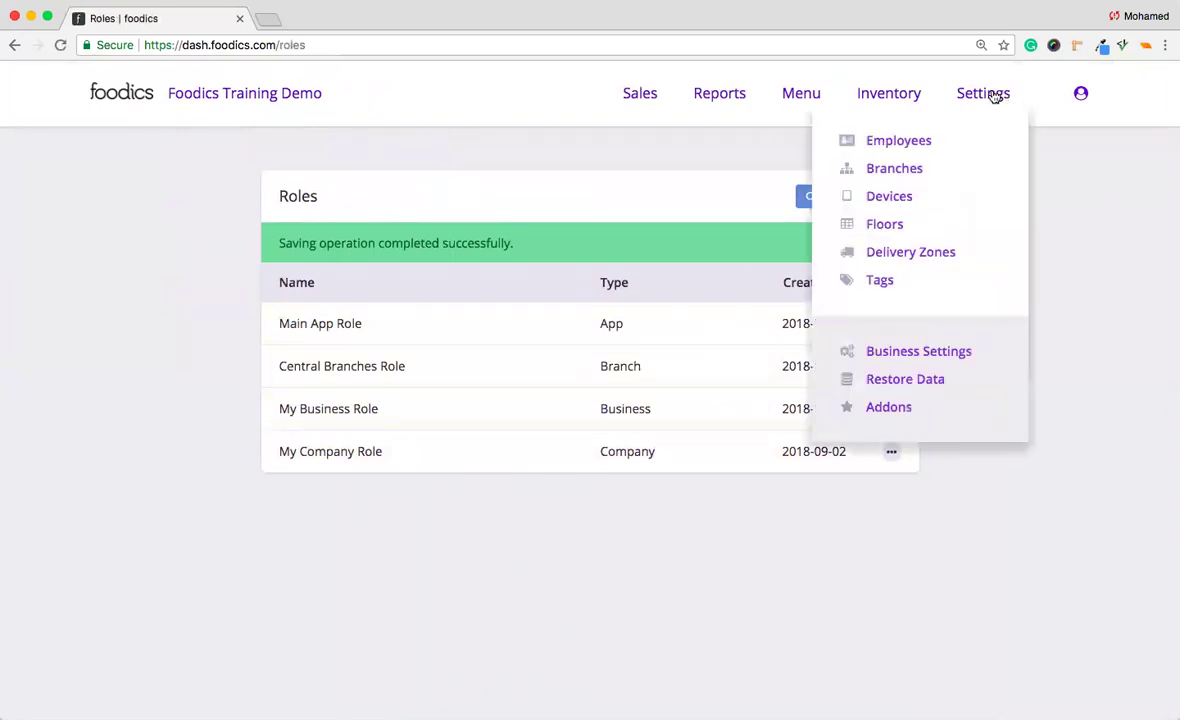
From the Employees list, start a new App User named 'AppUser'.
click(933, 146)
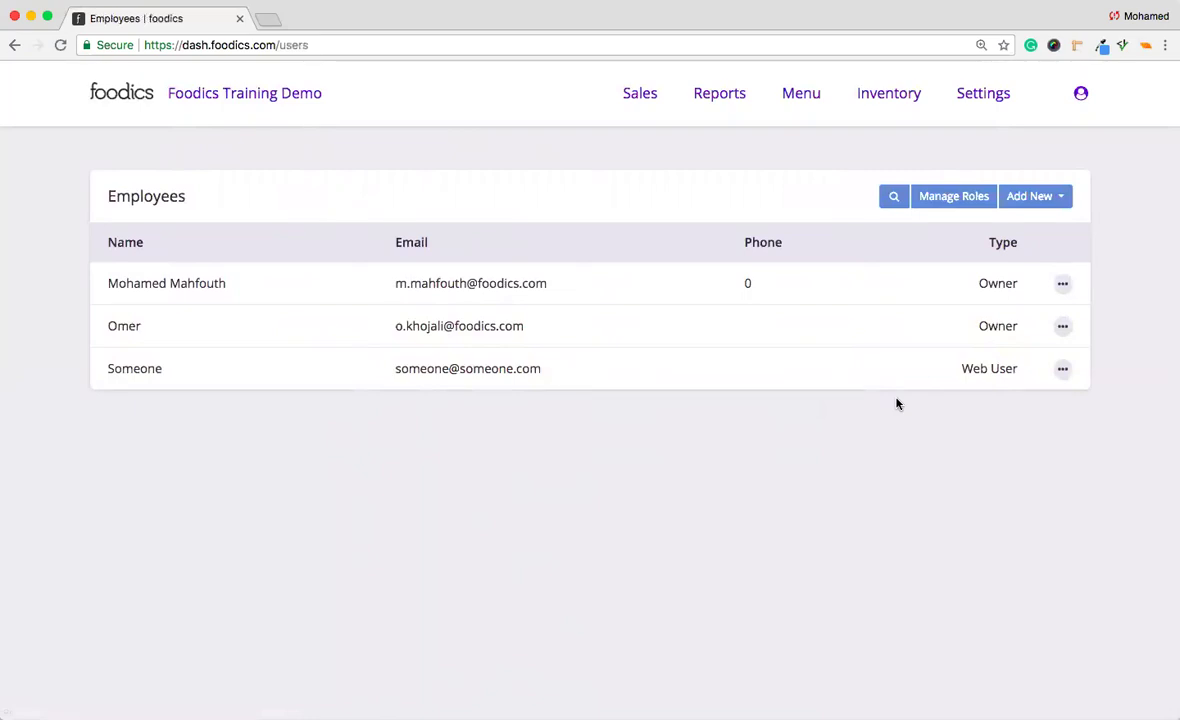
click(1022, 203)
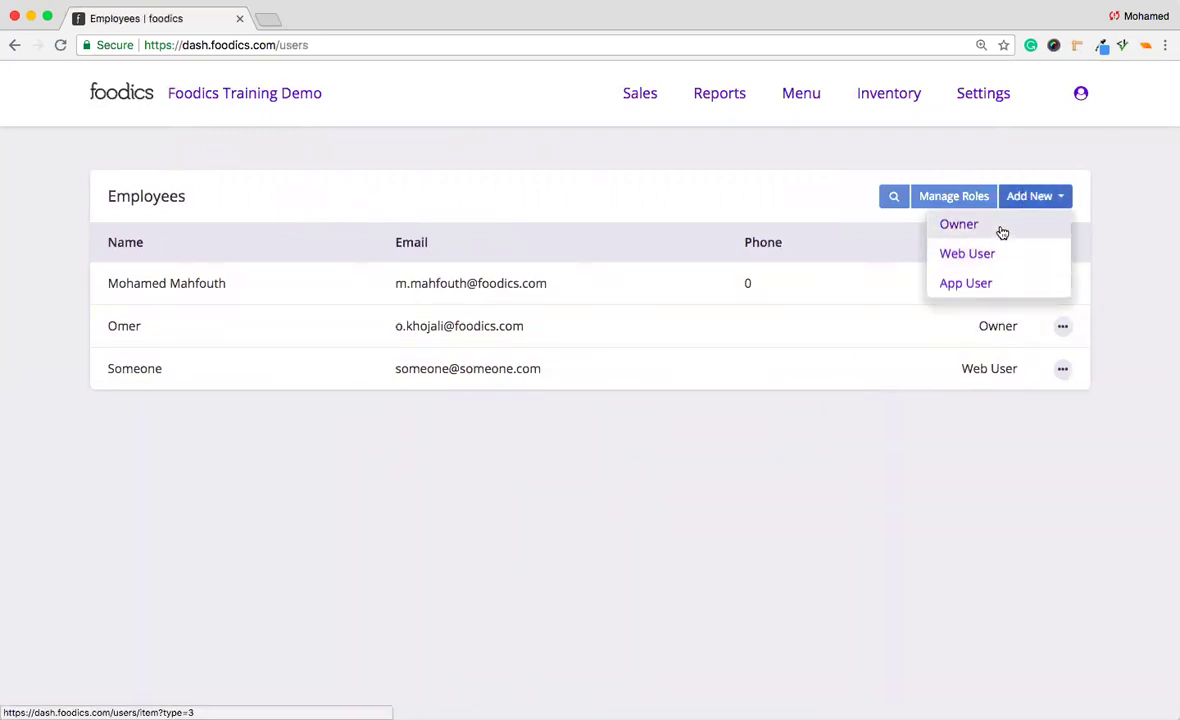
click(993, 285)
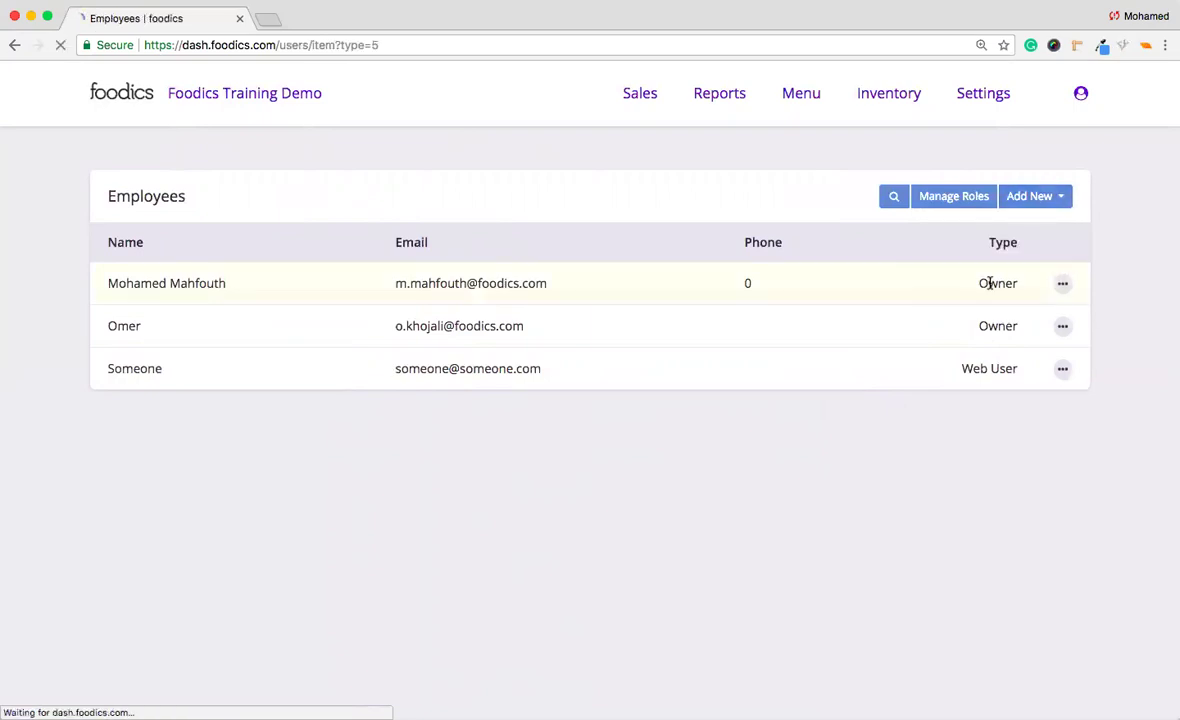
click(568, 333)
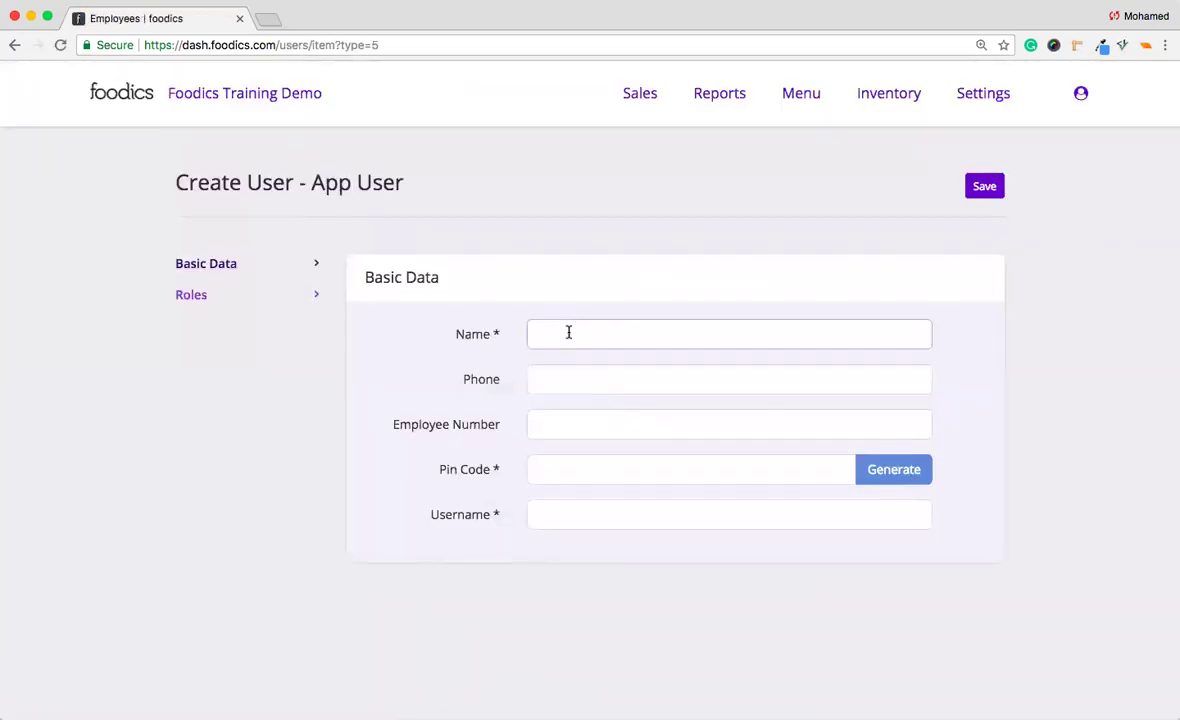
text(AppUser)
Enter the PIN code and copy the name 'AppUser' into the Username field.
click(590, 481)
text(12345)
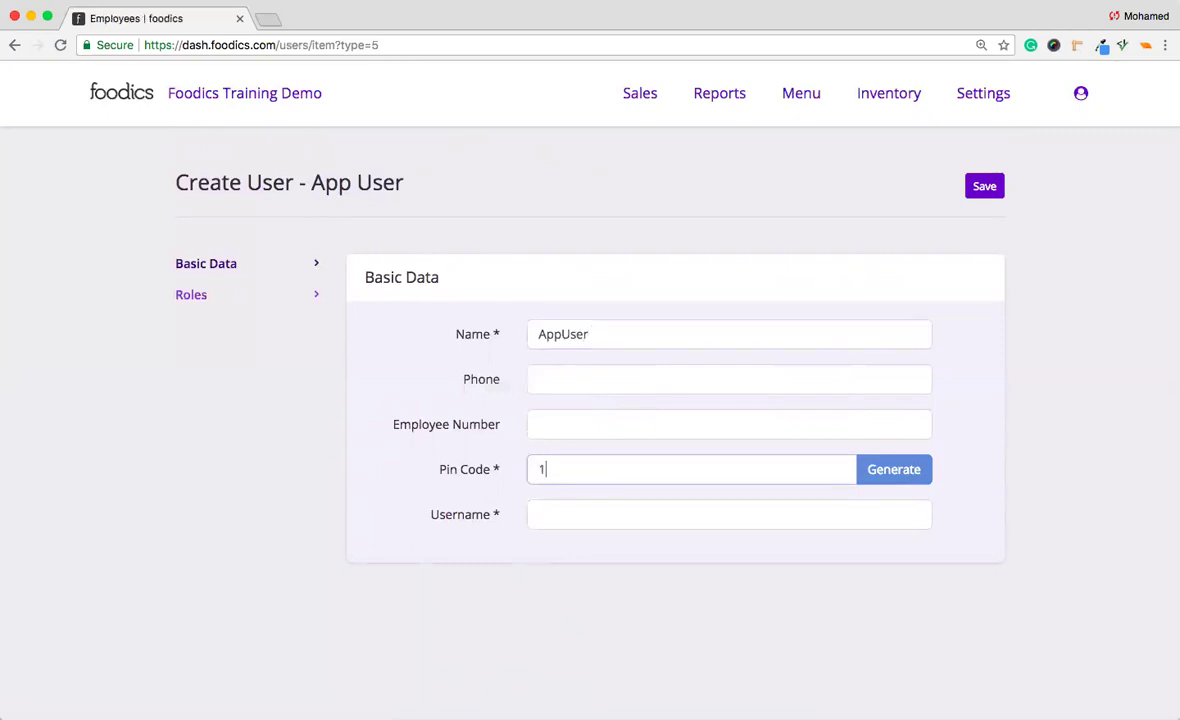
click(562, 526)
double_click(568, 343)
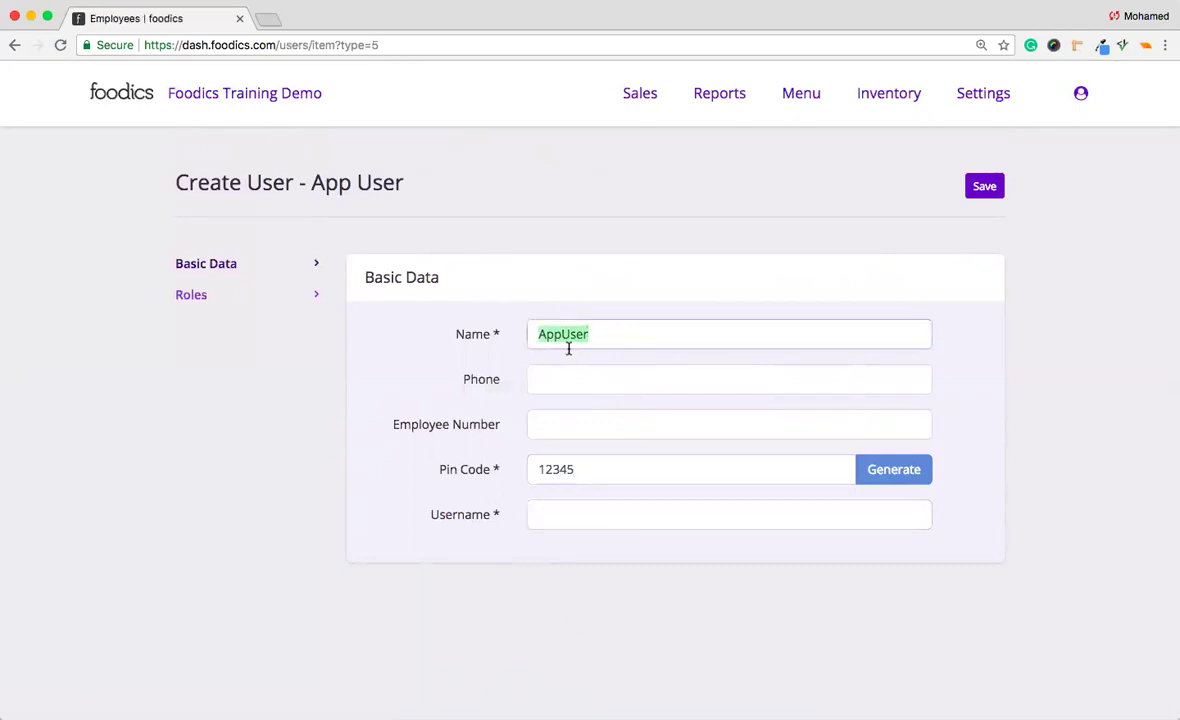
key(super+c)
click(579, 512)
key(super+v)
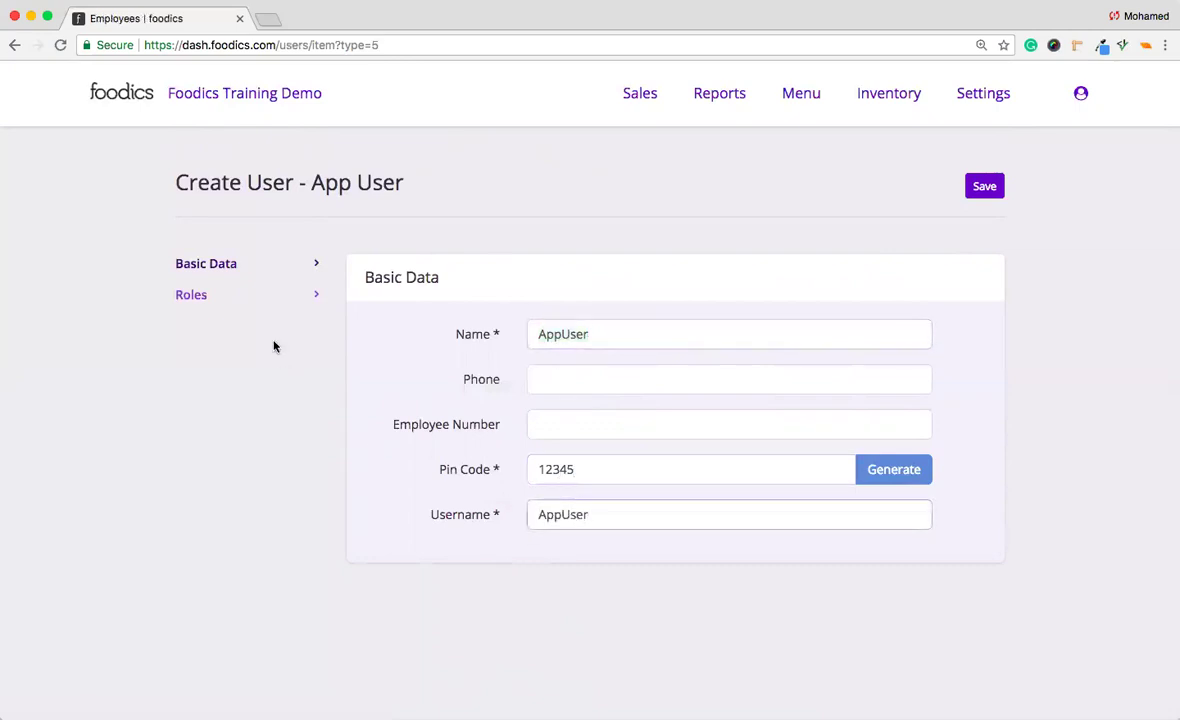
Assign AppUser the Main App Role with Riyadh Branch B01 and Jeddah Branch B02, then save.
click(278, 312)
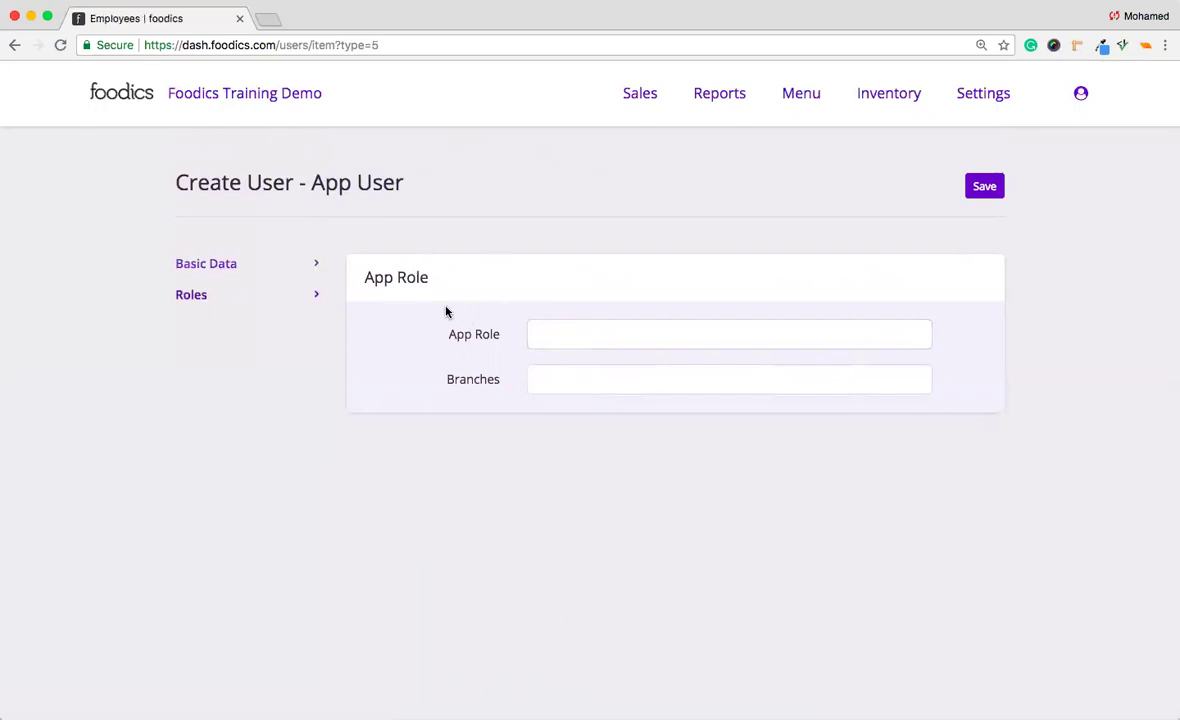
drag(448, 334, 498, 338)
click(537, 336)
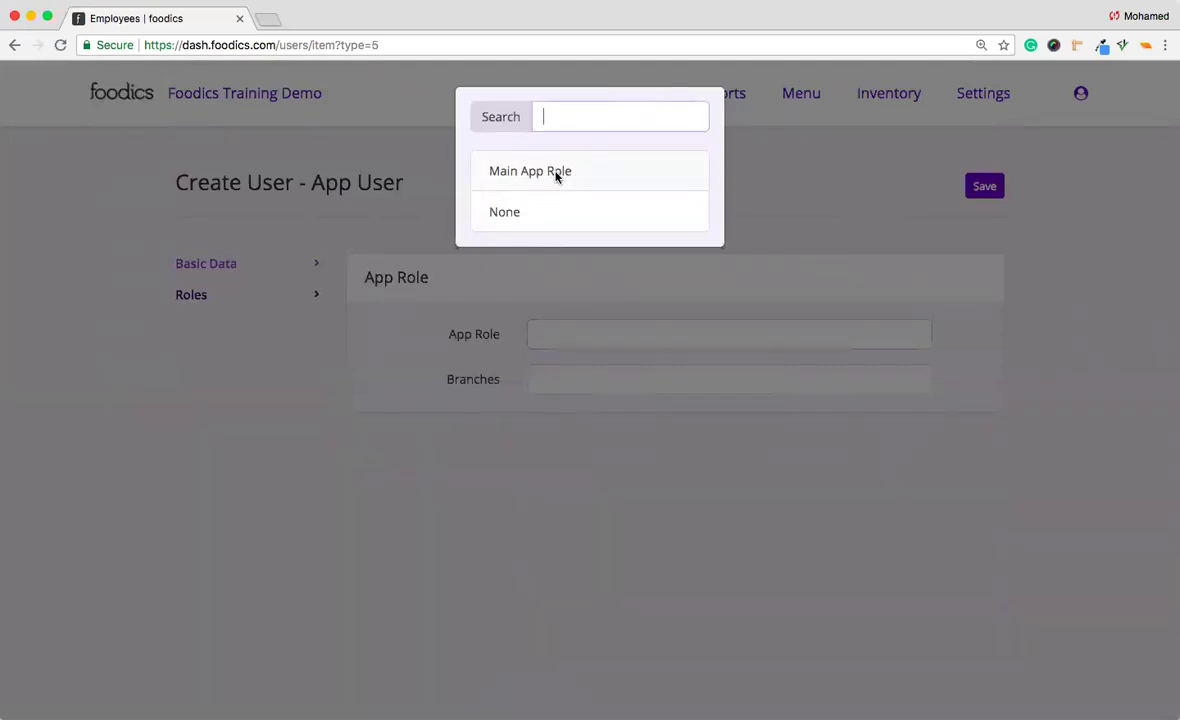
click(557, 177)
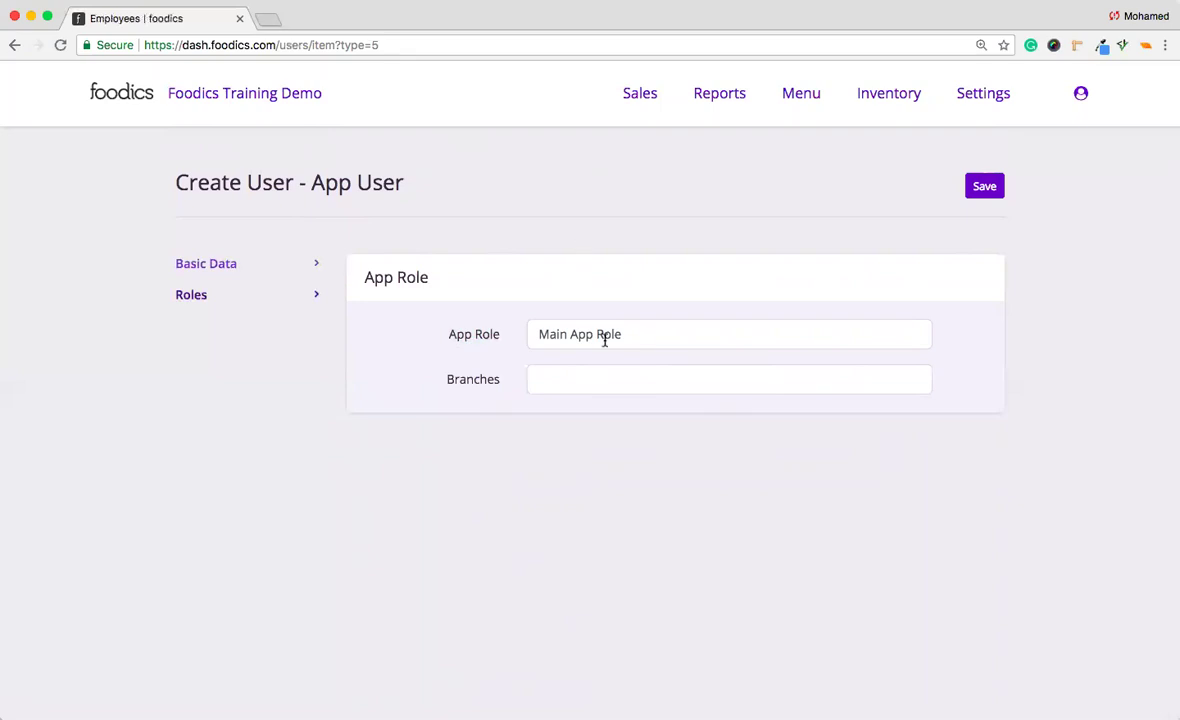
click(558, 385)
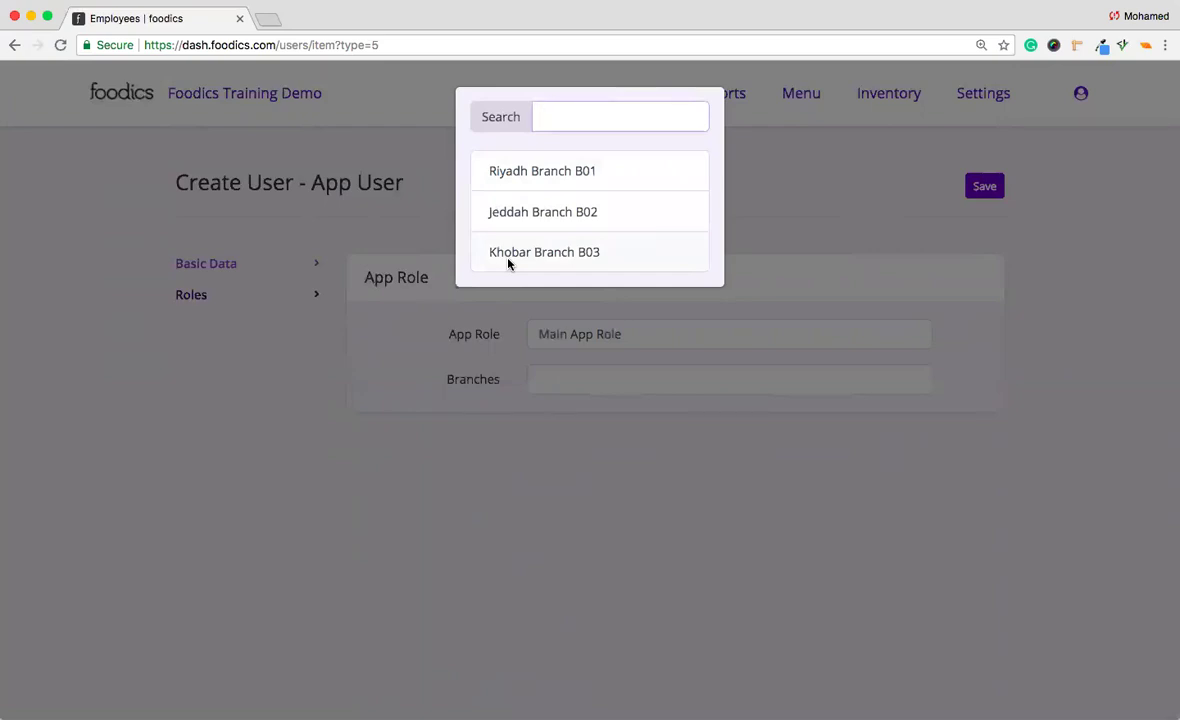
click(553, 166)
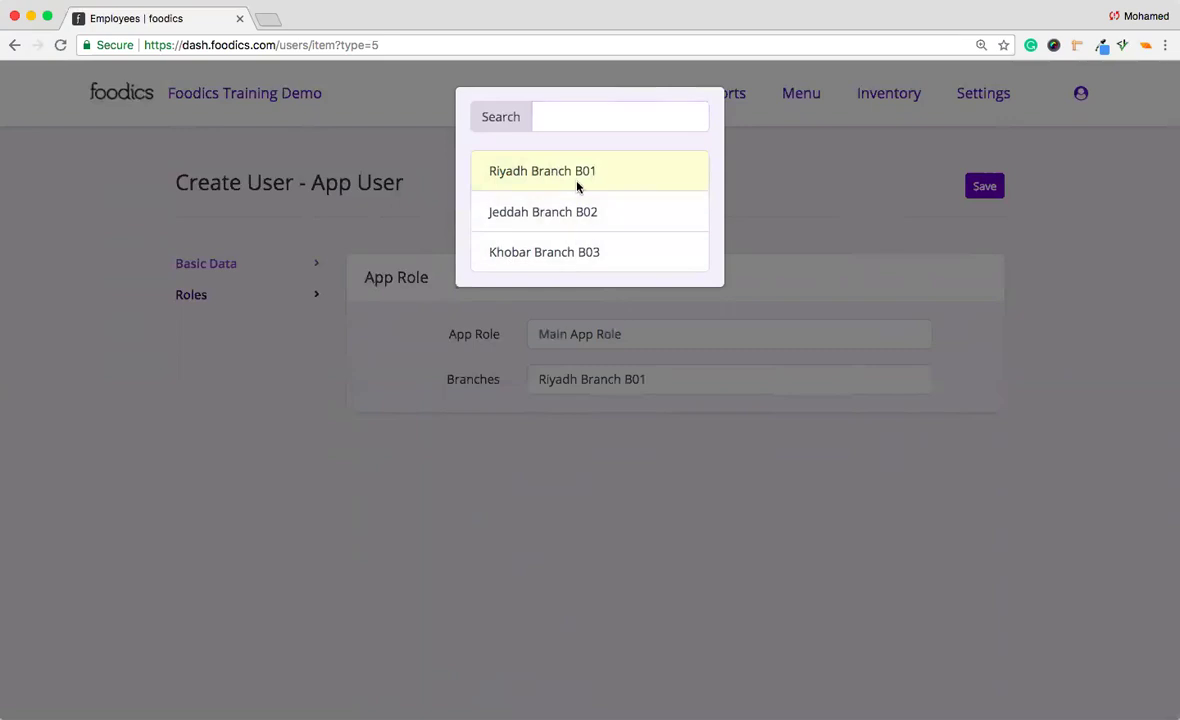
click(580, 206)
click(869, 276)
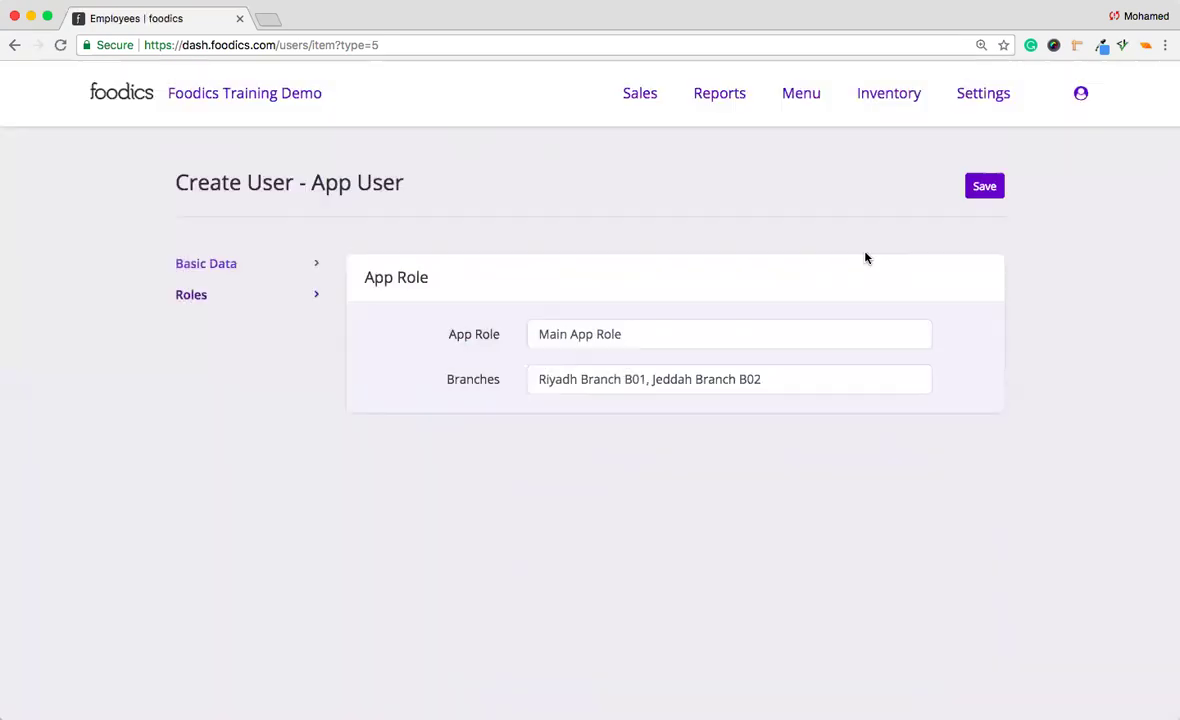
click(981, 185)
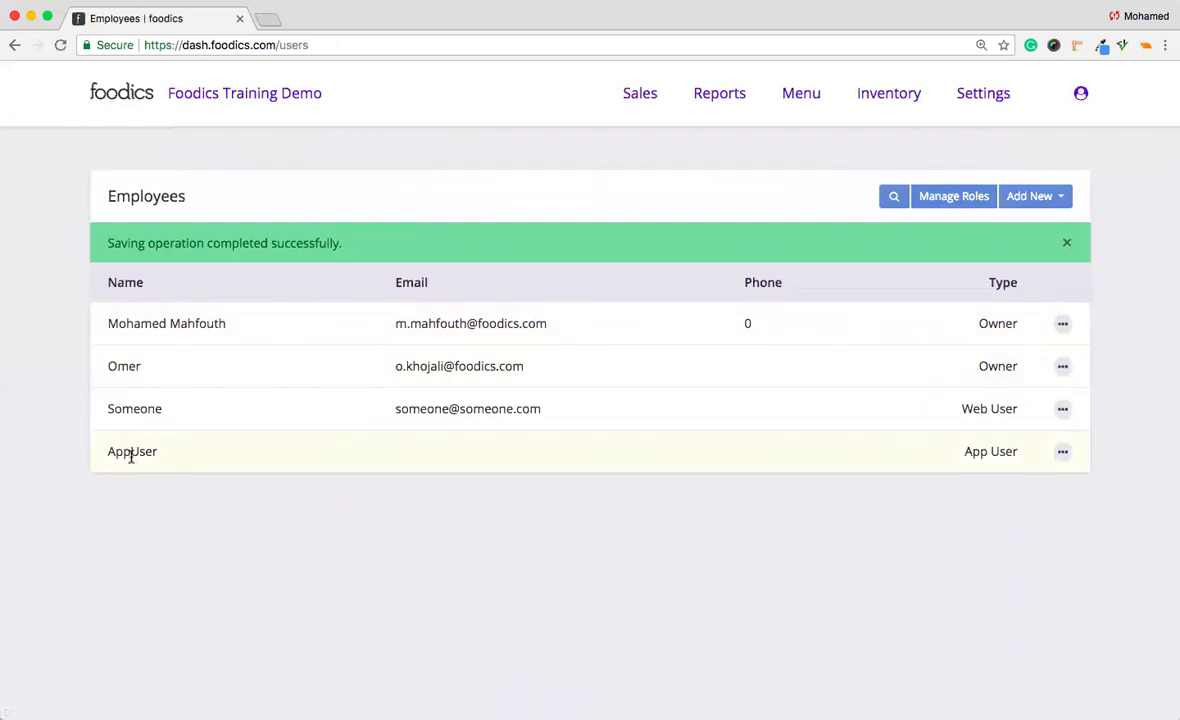
Start a new Web User named 'WebUserOne'.
drag(110, 451, 158, 452)
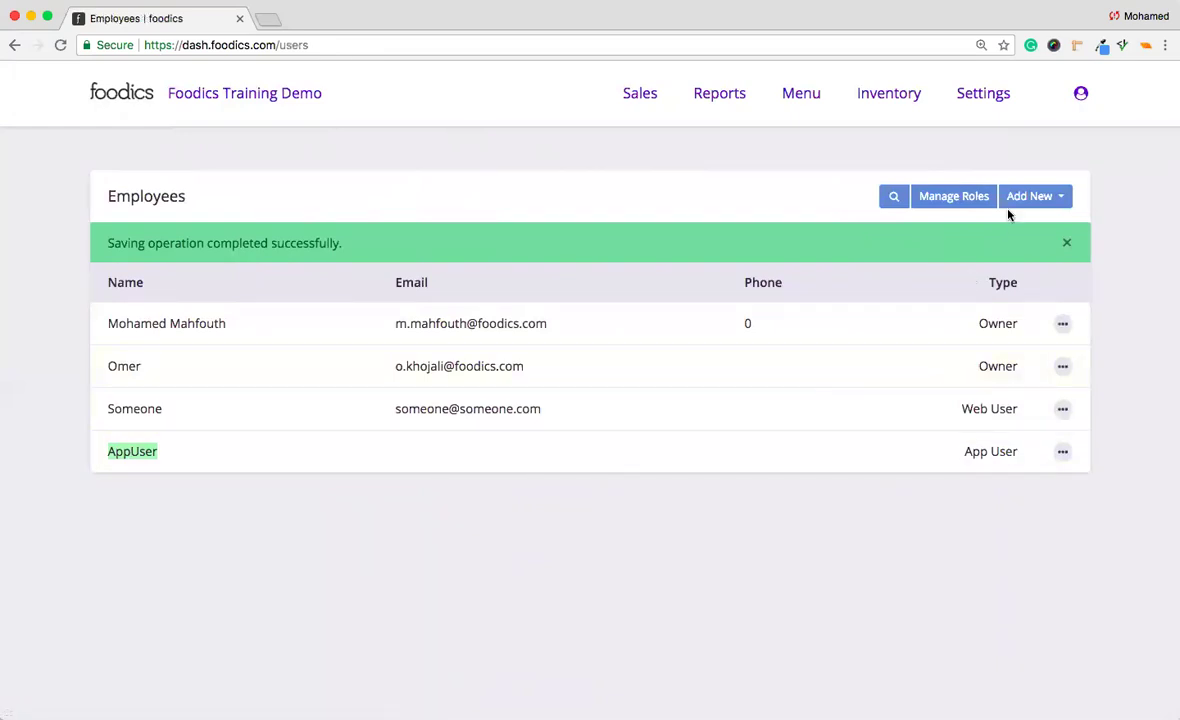
click(1047, 196)
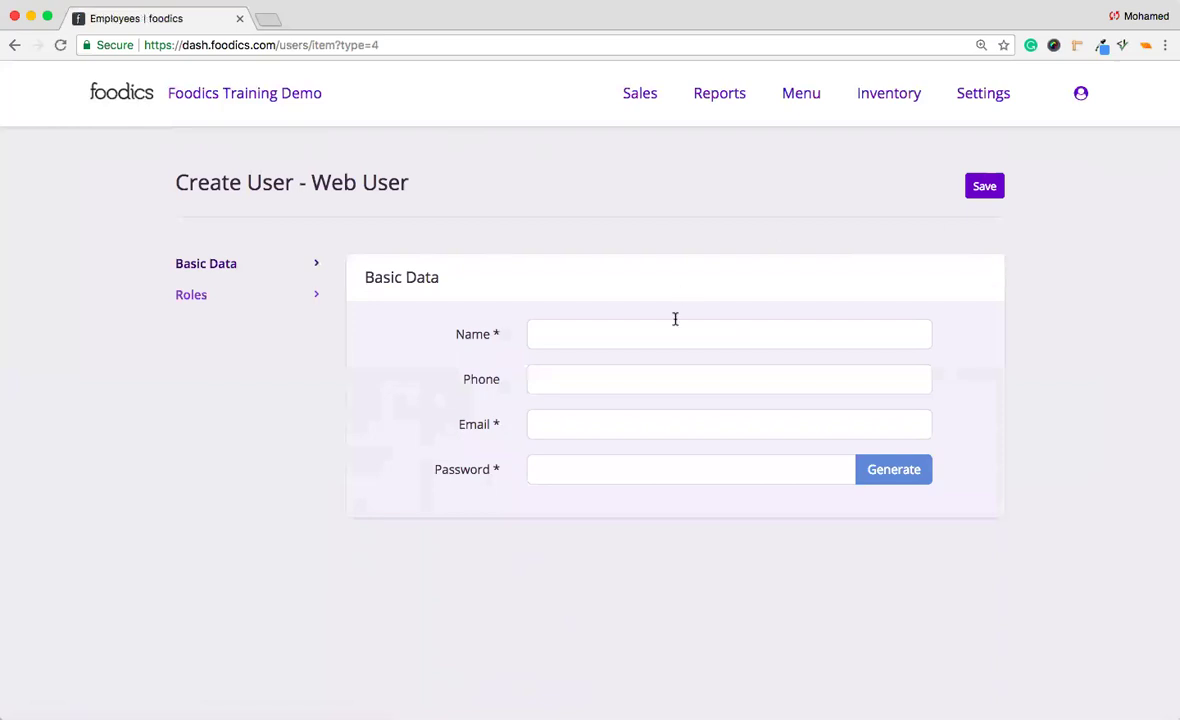
click(630, 332)
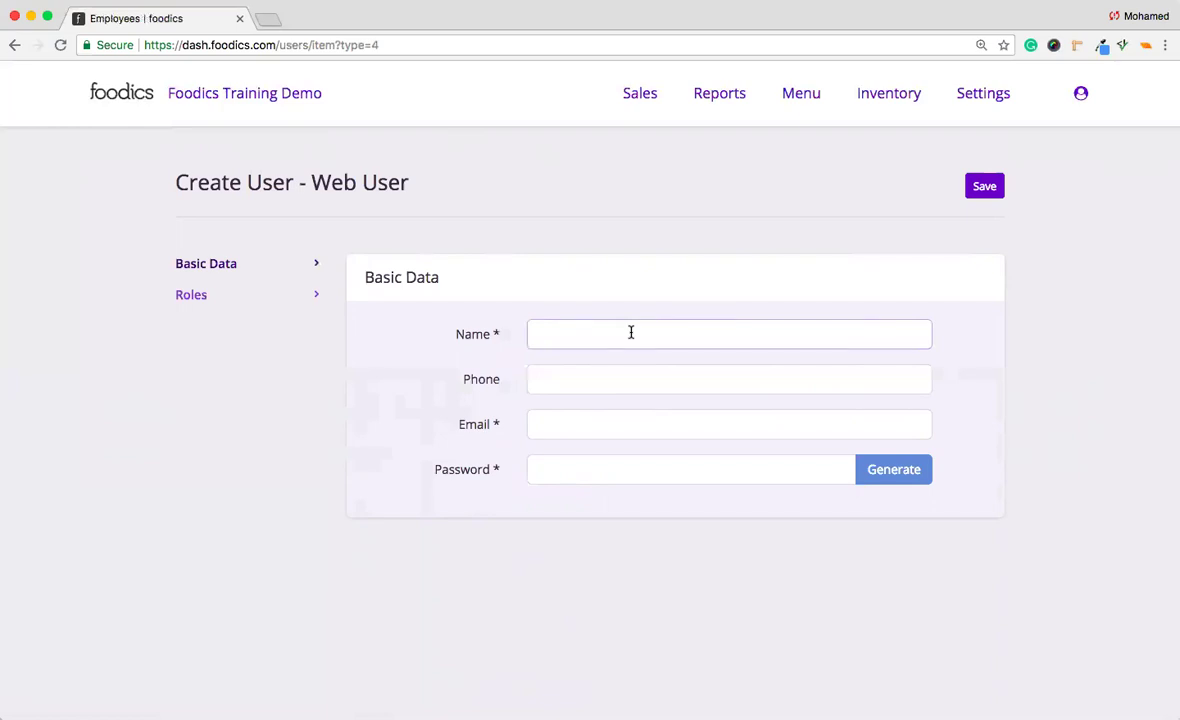
text(WebUserOne)
Fill in the user's e-mail address and account password, then show the Roles section.
double_click(605, 340)
click(582, 416)
key(ctrl+v)
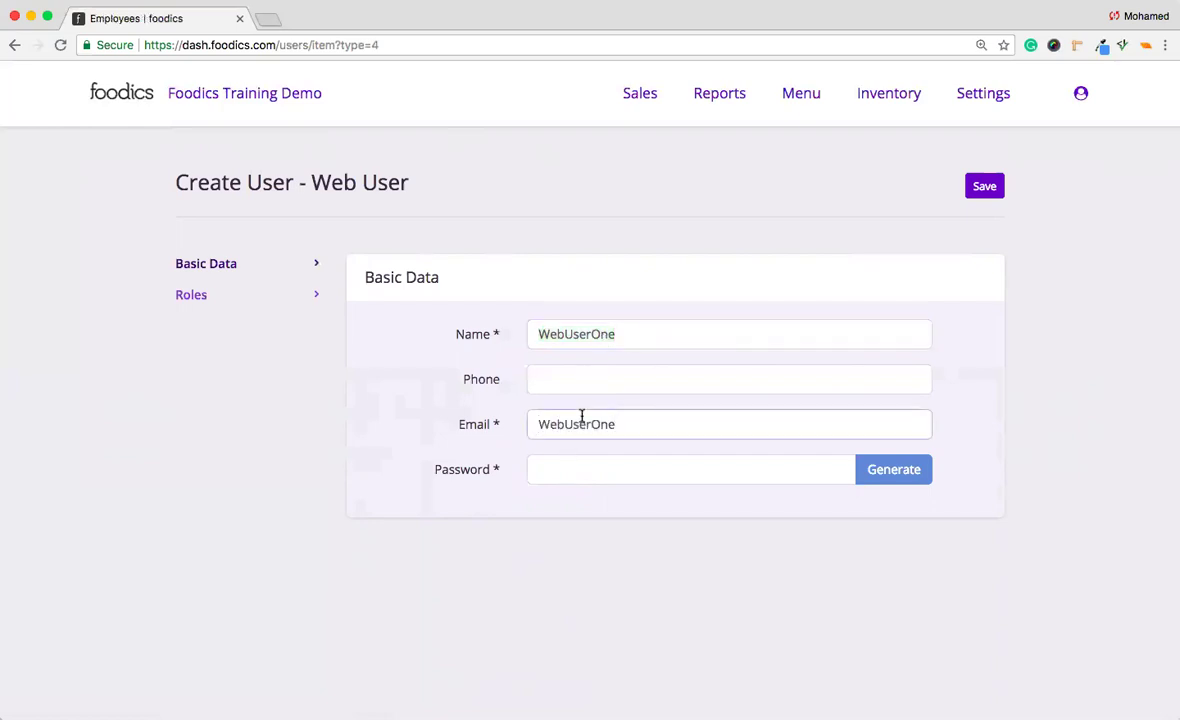
text(@someone.com)
click(583, 469)
text(12345)
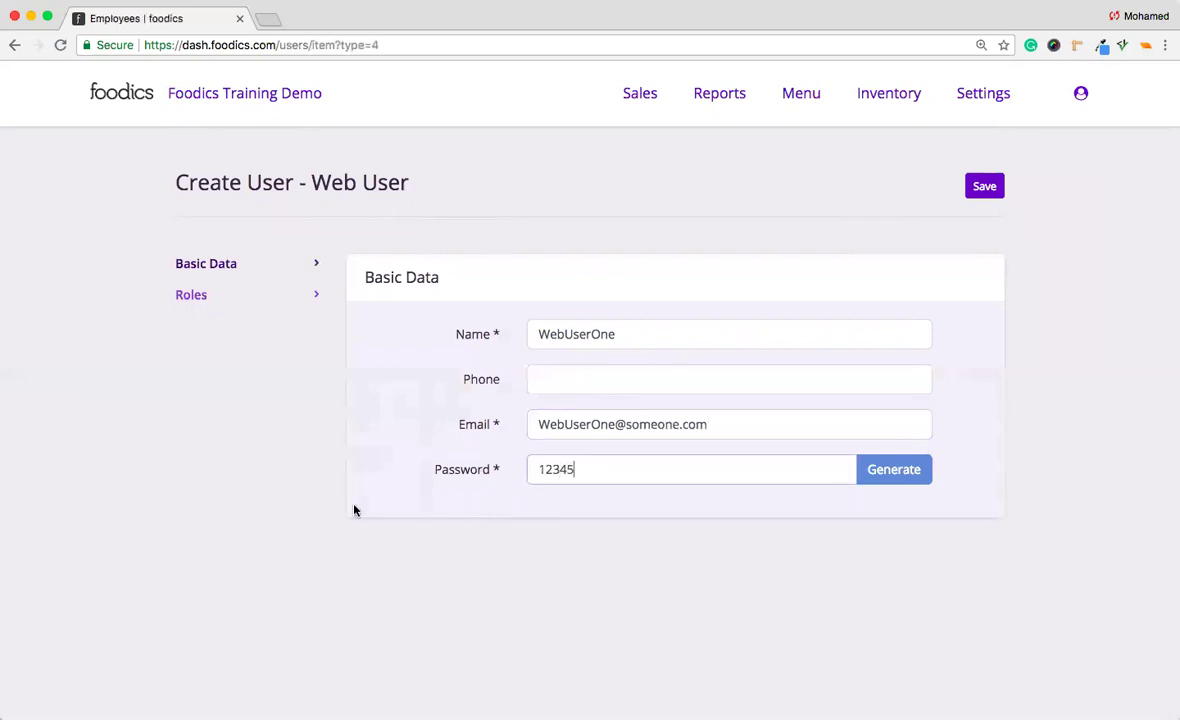
click(300, 296)
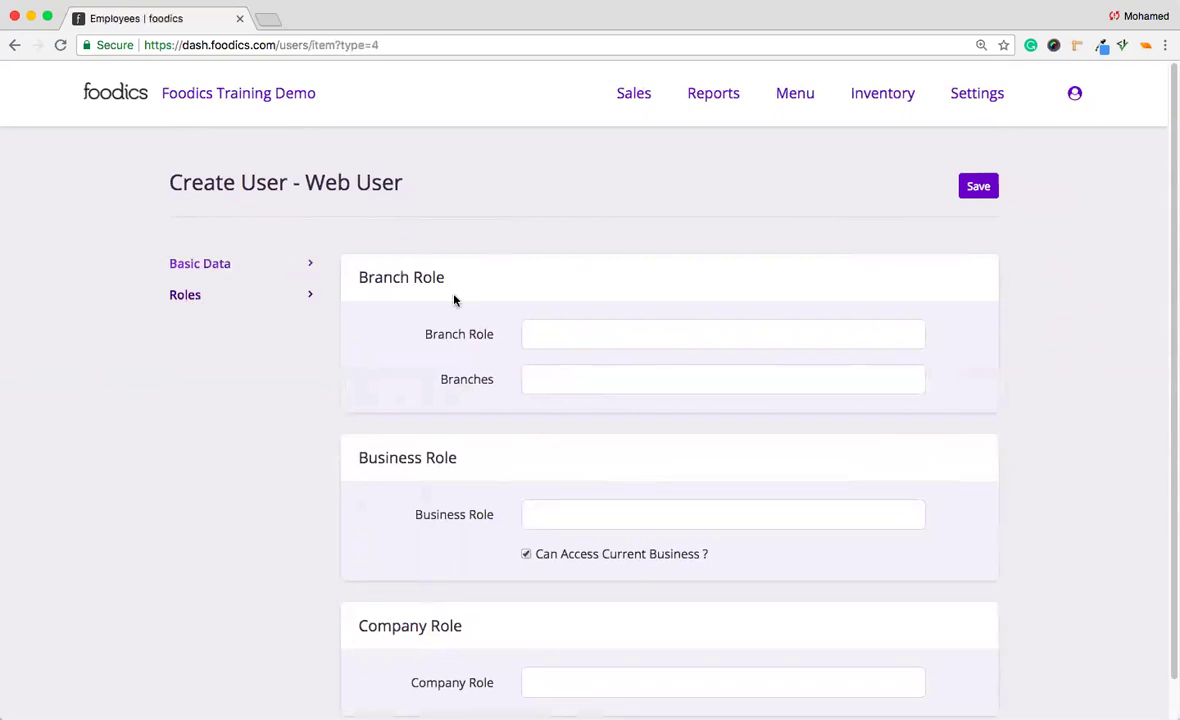
Set the branch role to Central Branches Role limited to Riyadh Branch B01 only.
click(548, 335)
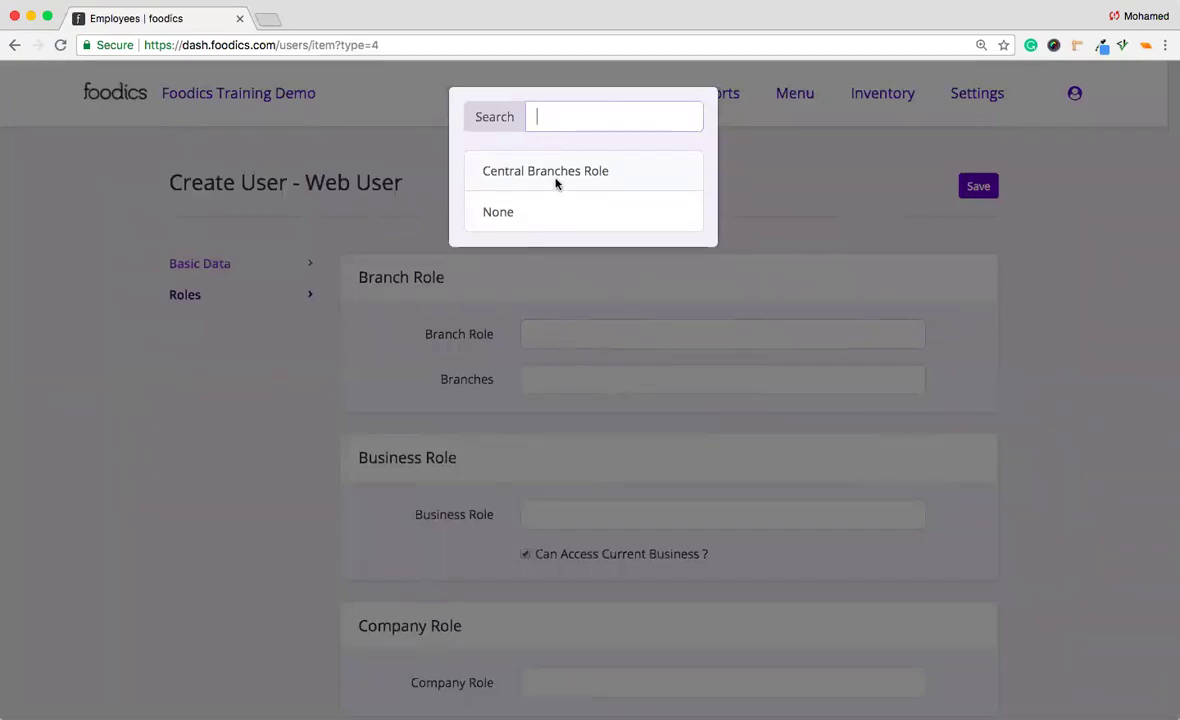
click(556, 183)
scroll(457, 408, down, 1)
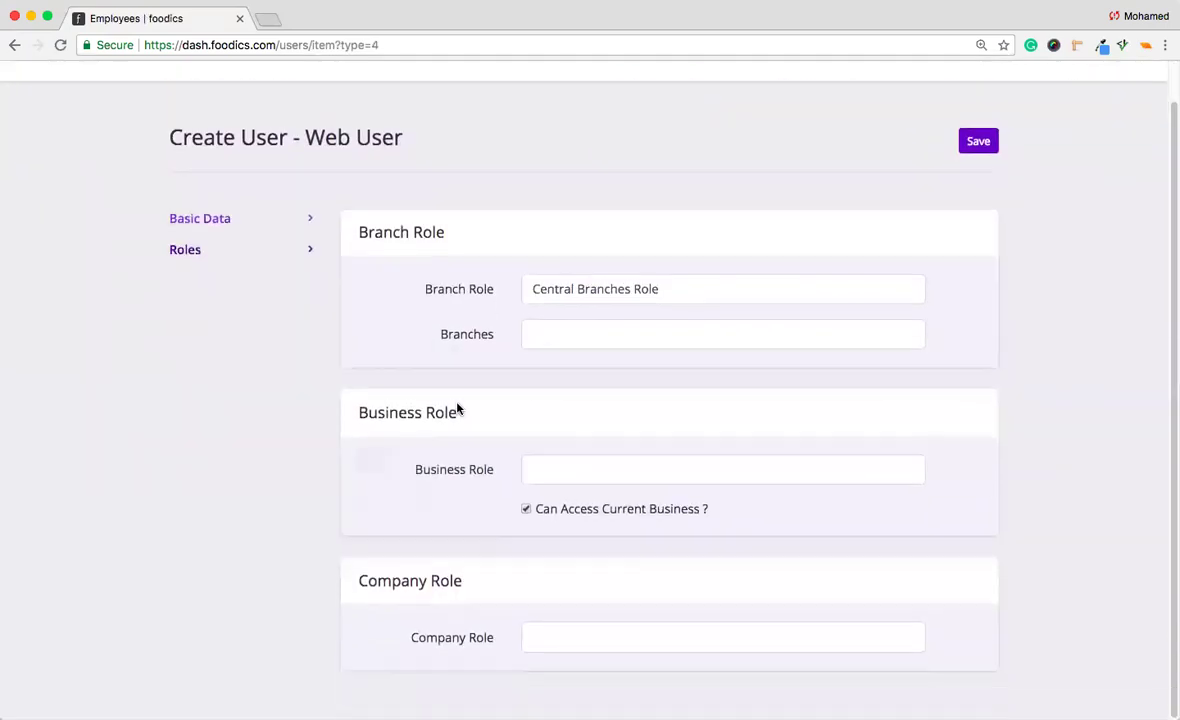
click(523, 340)
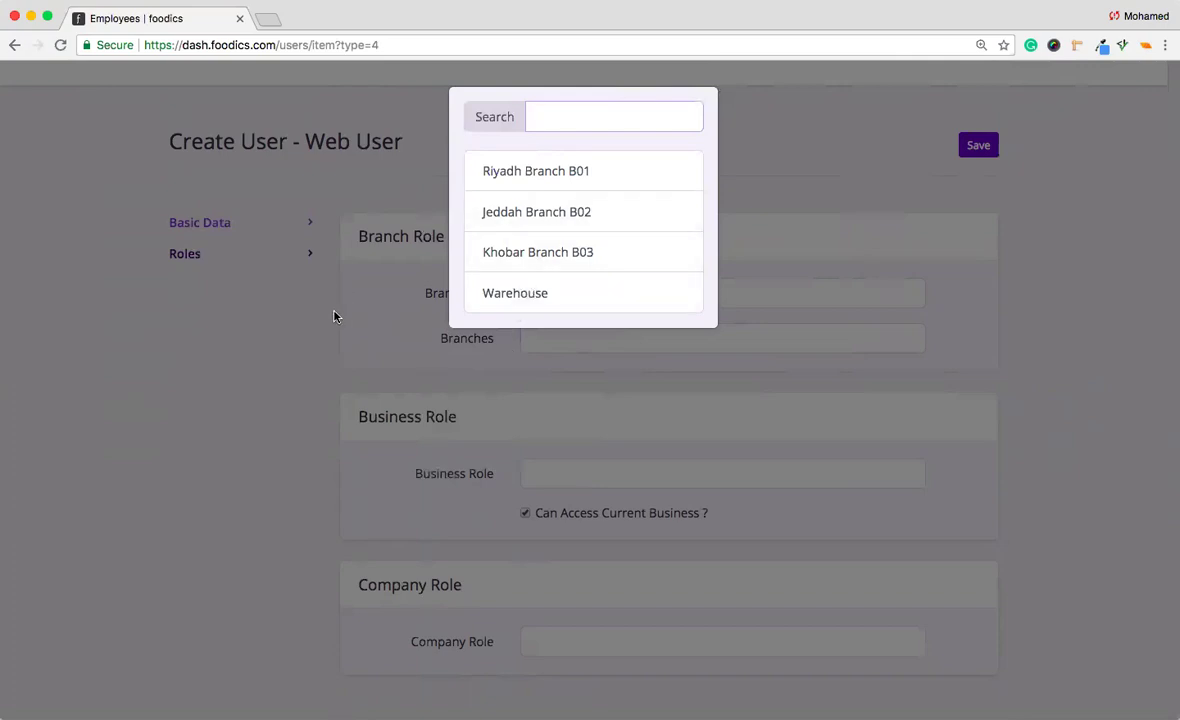
click(507, 181)
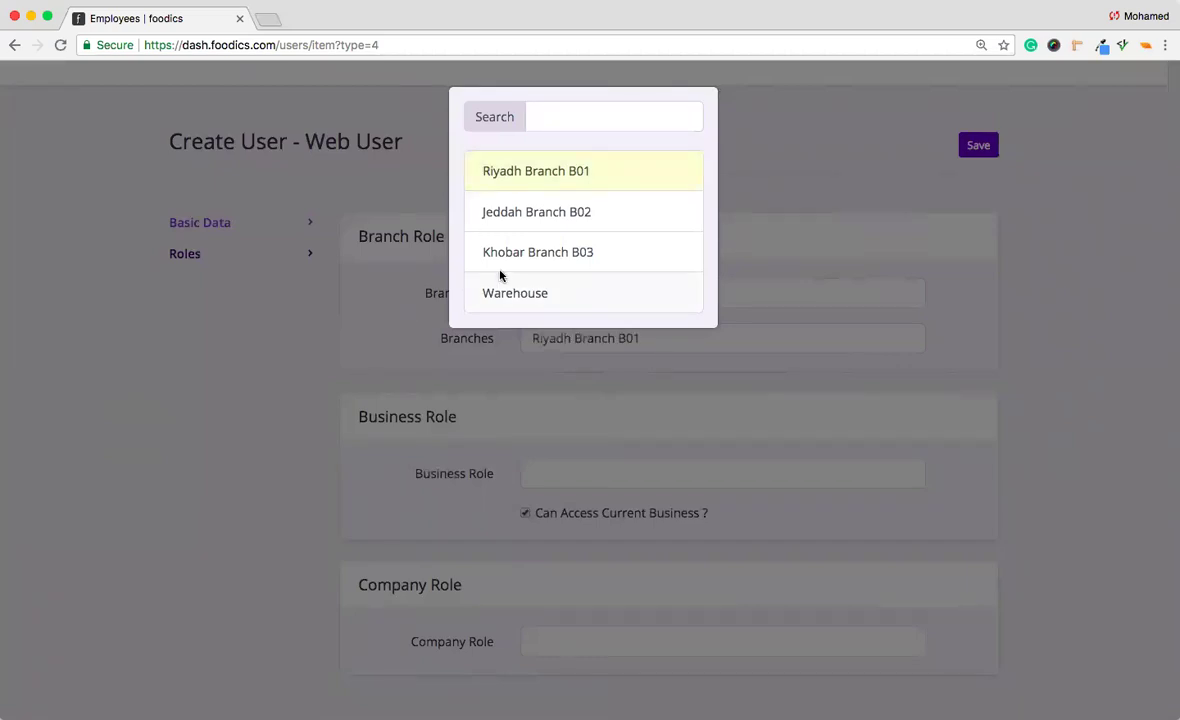
click(343, 300)
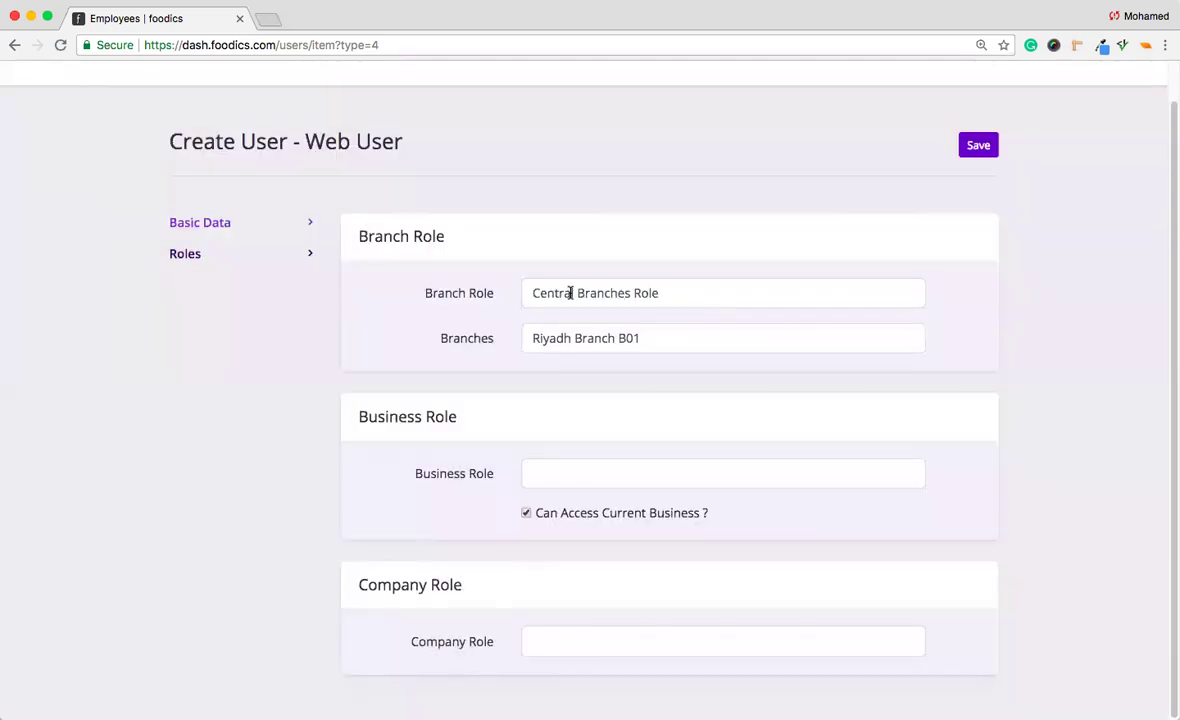
drag(571, 292, 521, 297)
click(496, 312)
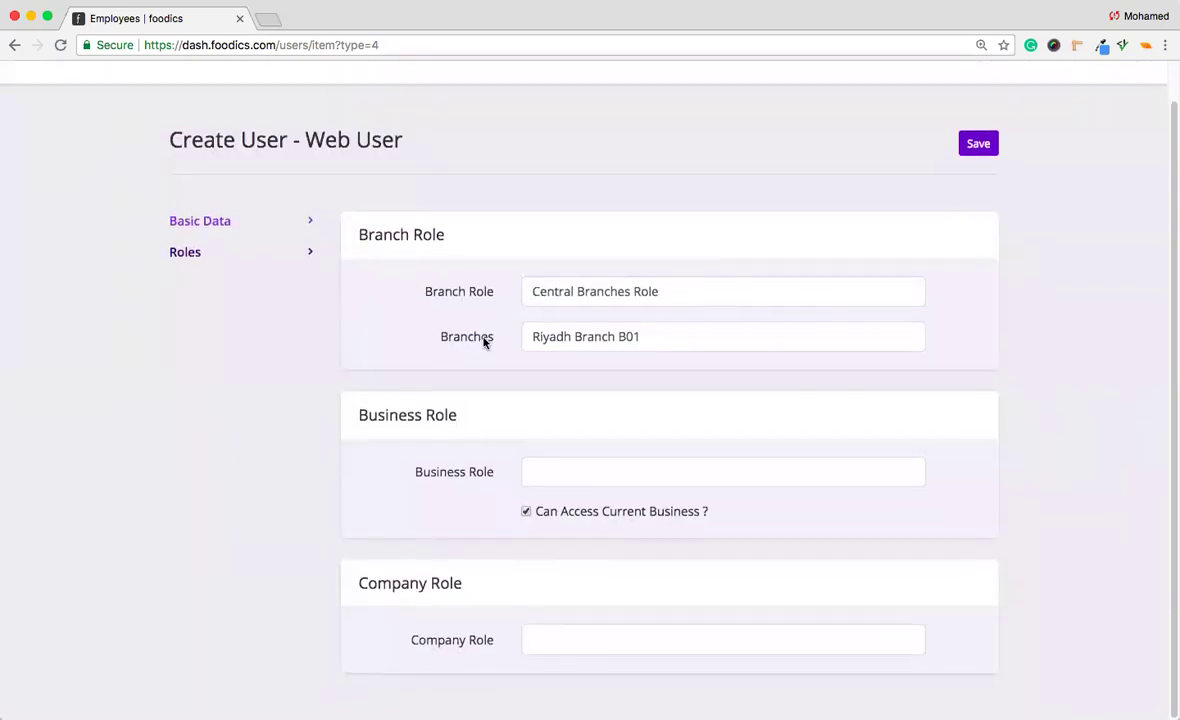
click(619, 345)
click(616, 242)
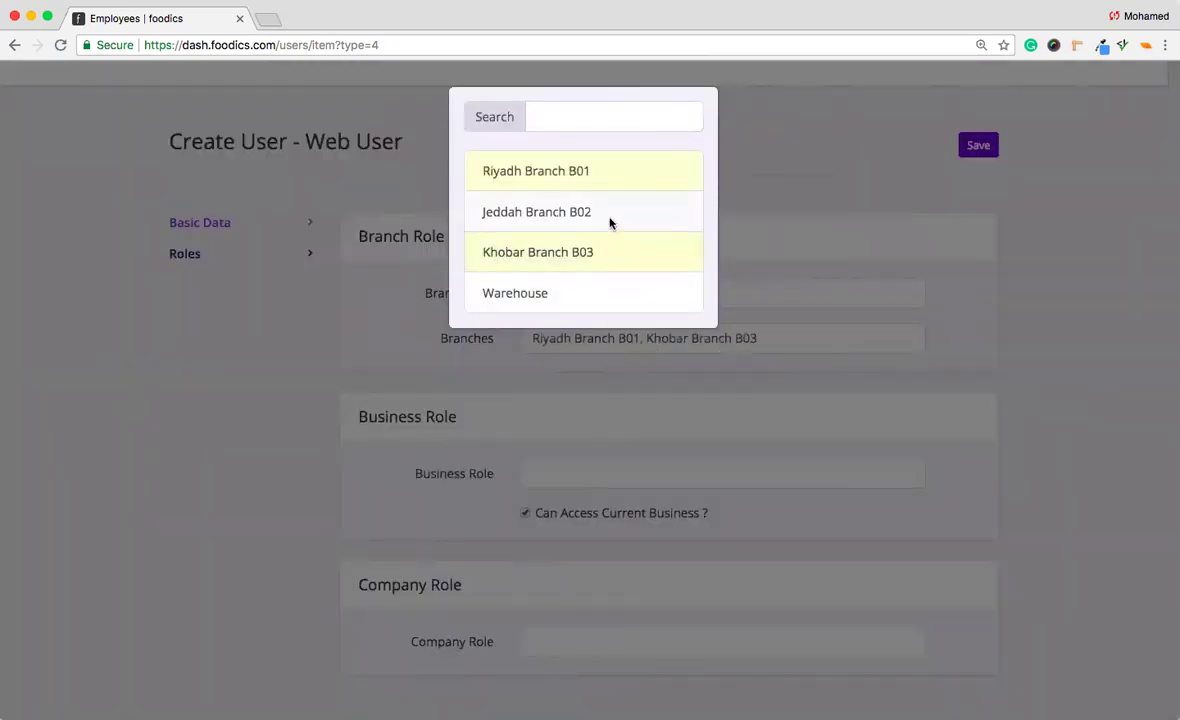
click(611, 220)
click(612, 250)
click(611, 214)
click(511, 382)
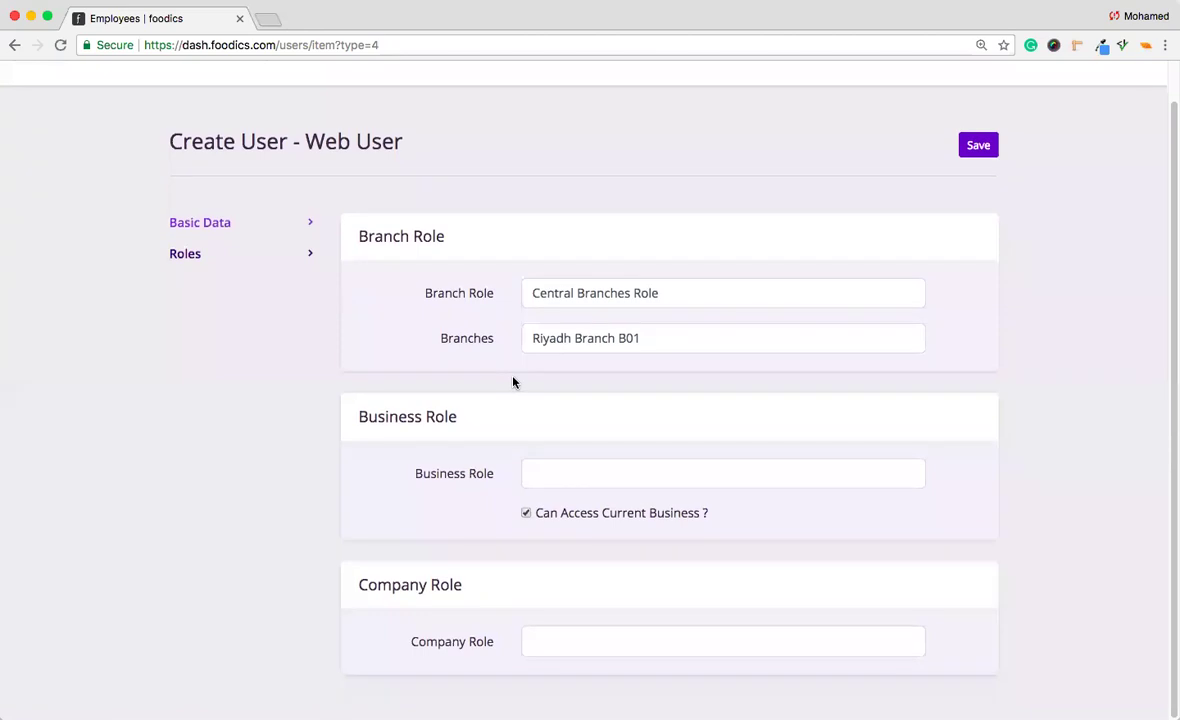
Set My Business Role and My Company Role, then save the web user.
drag(353, 414, 445, 415)
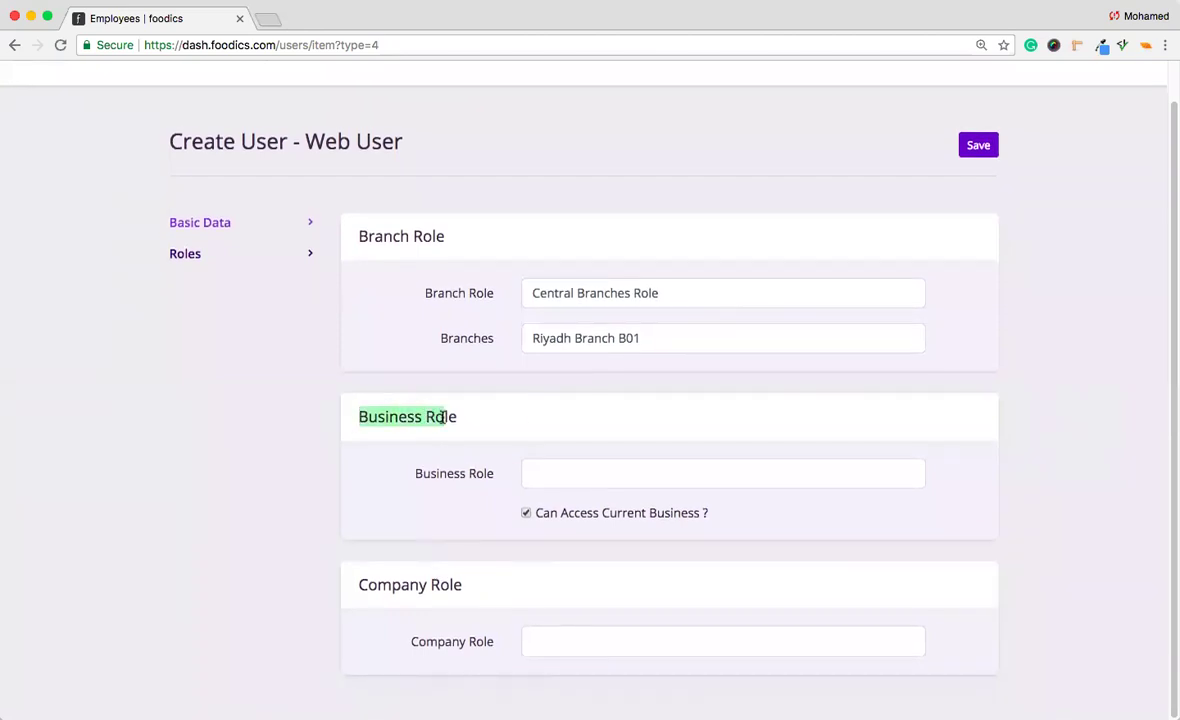
click(563, 473)
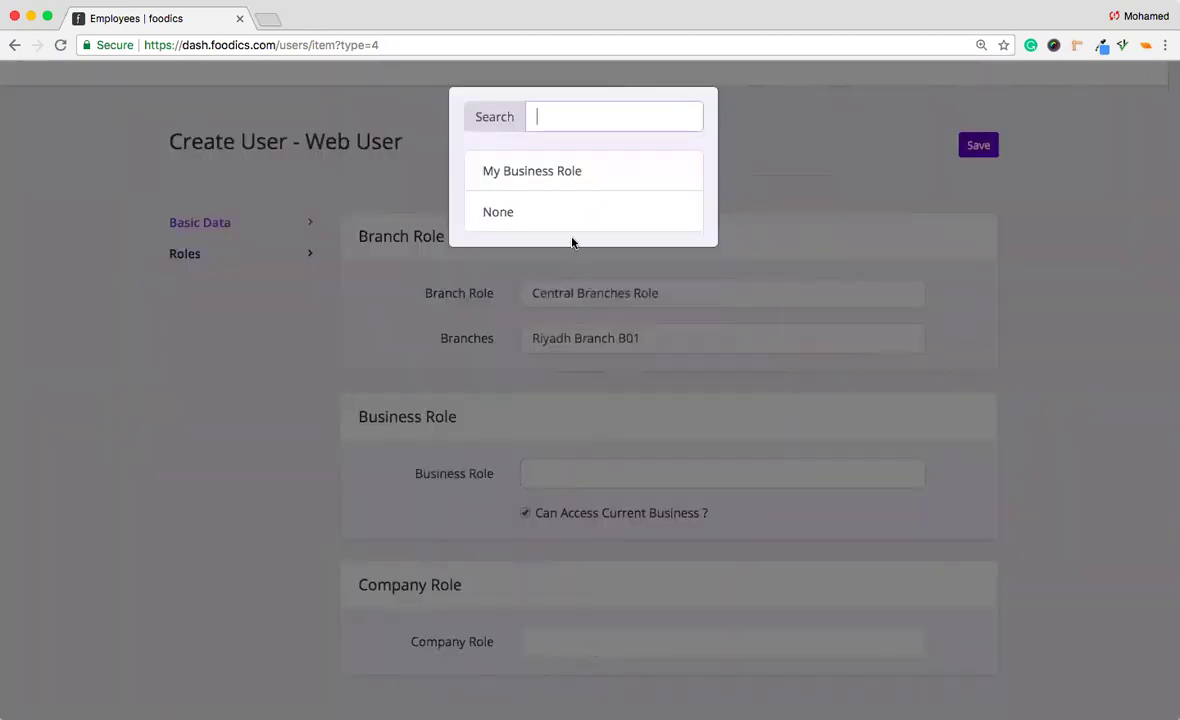
click(561, 176)
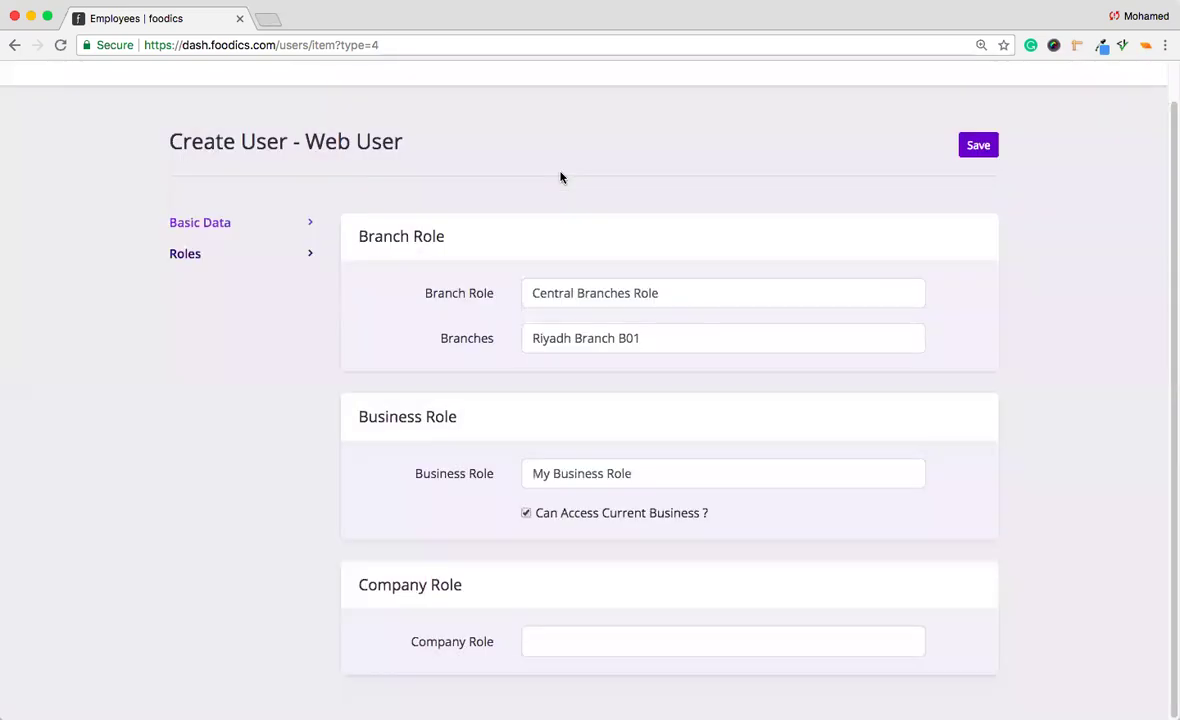
click(532, 645)
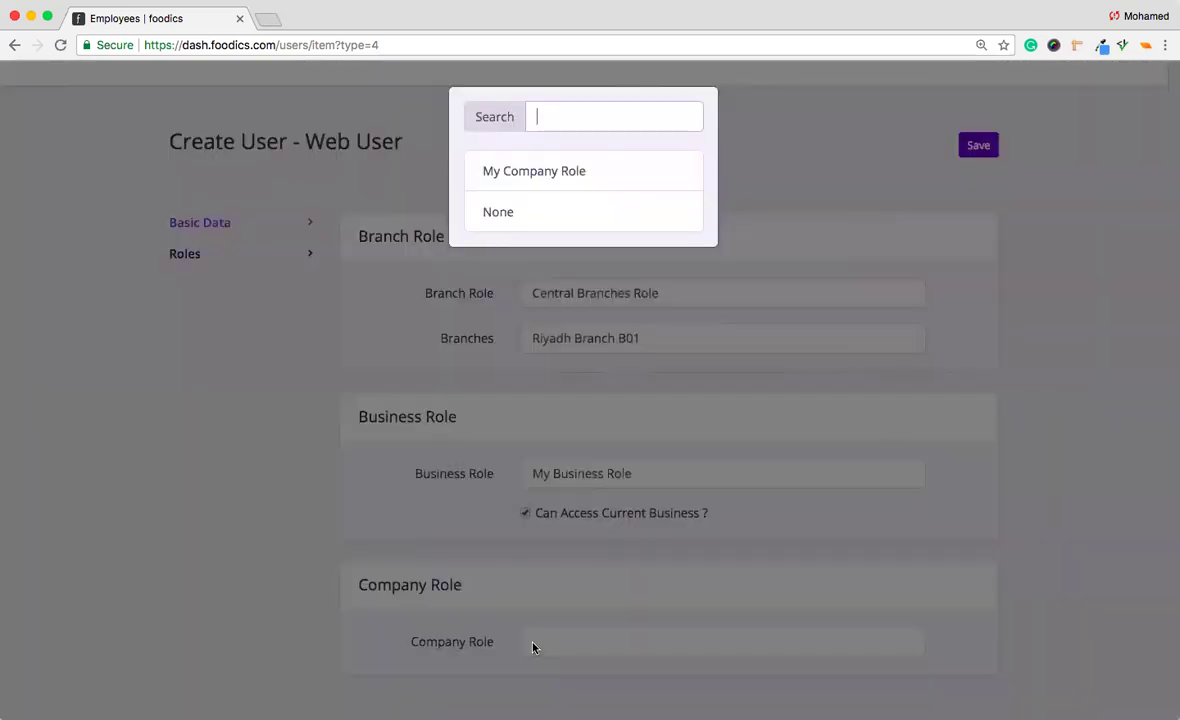
click(538, 182)
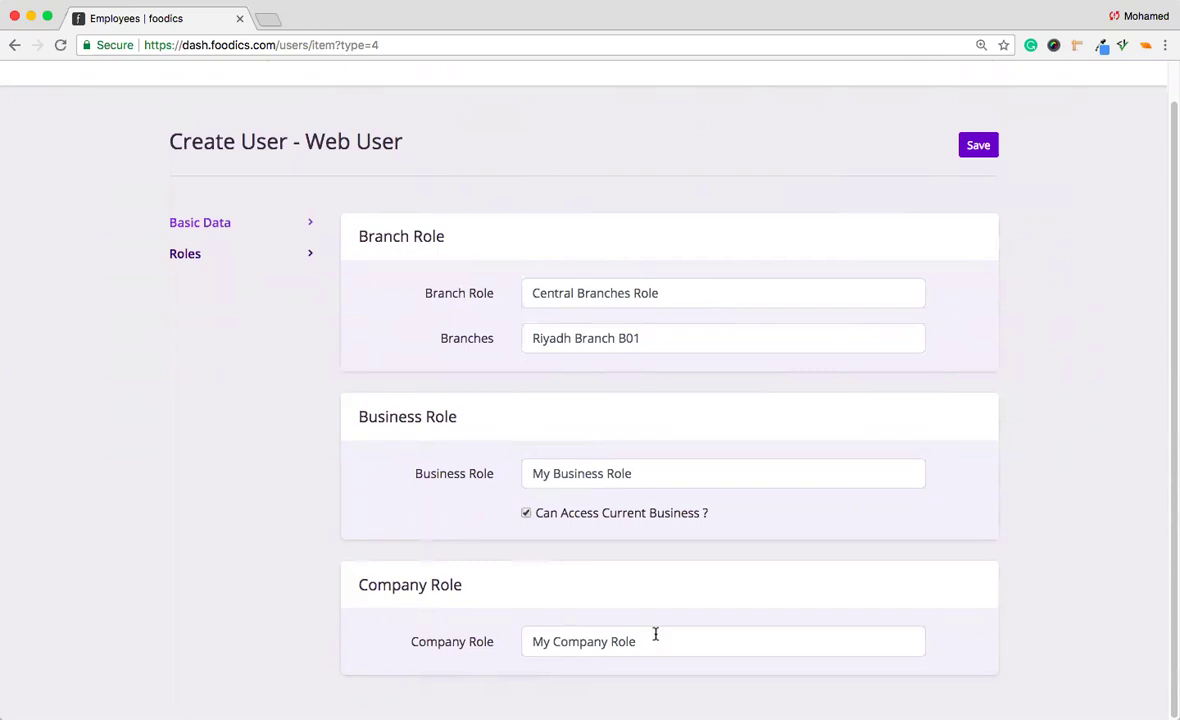
click(986, 150)
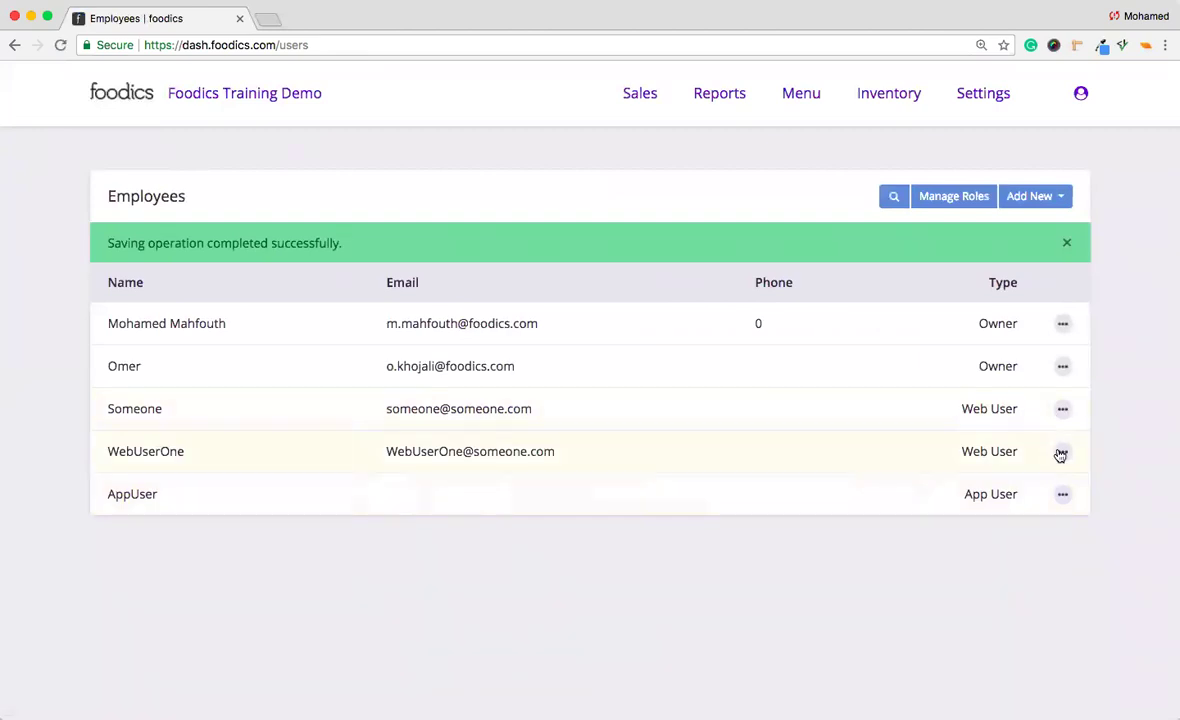
Open a new Web User form from Add New and bring up its empty Basic Data fields.
click(1063, 453)
click(966, 466)
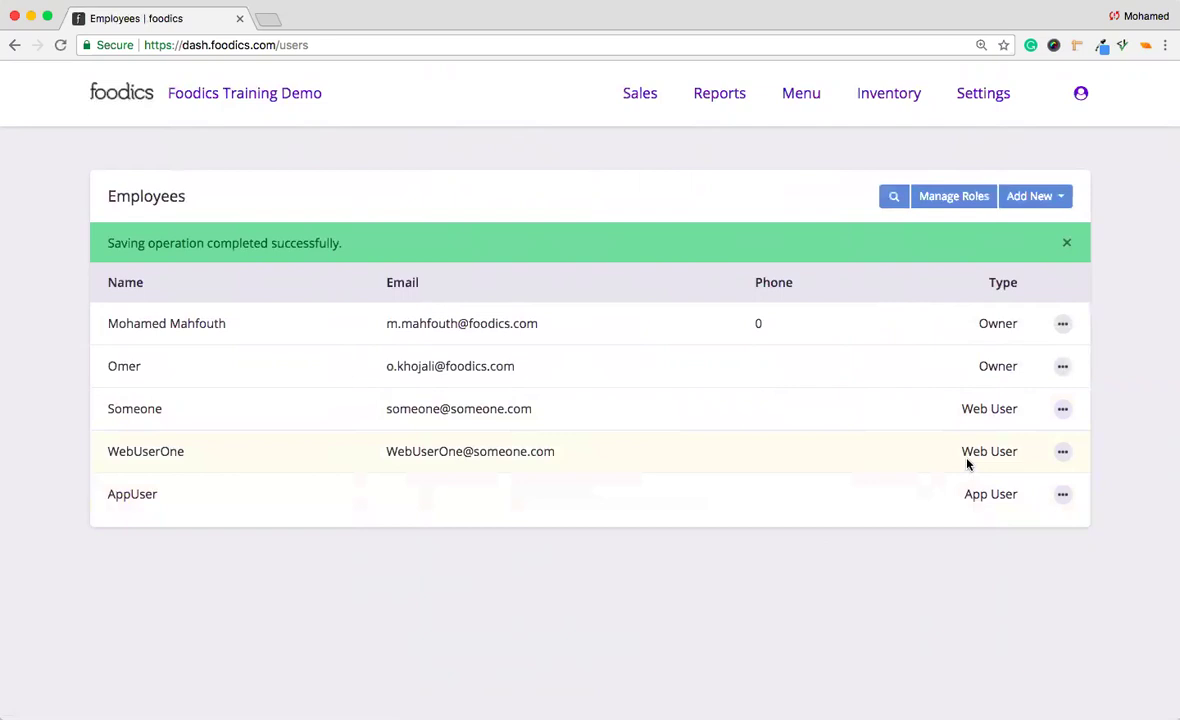
click(1060, 196)
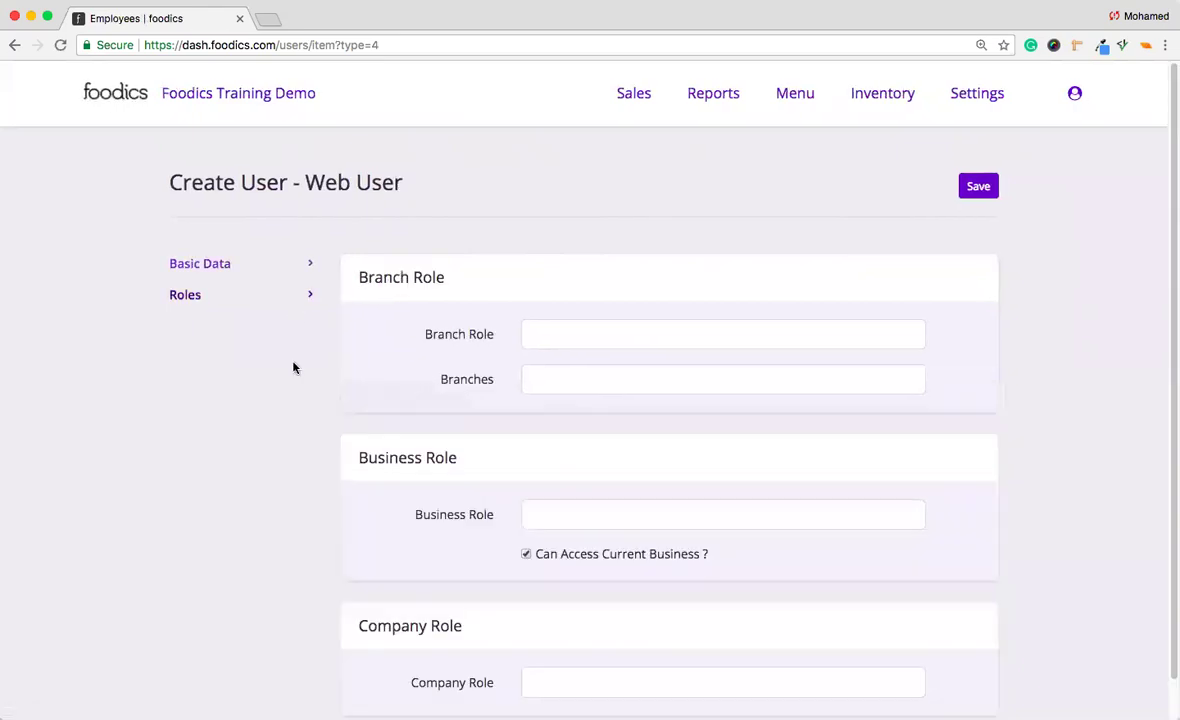
scroll(377, 569, down, 1)
scroll(380, 566, up, 1)
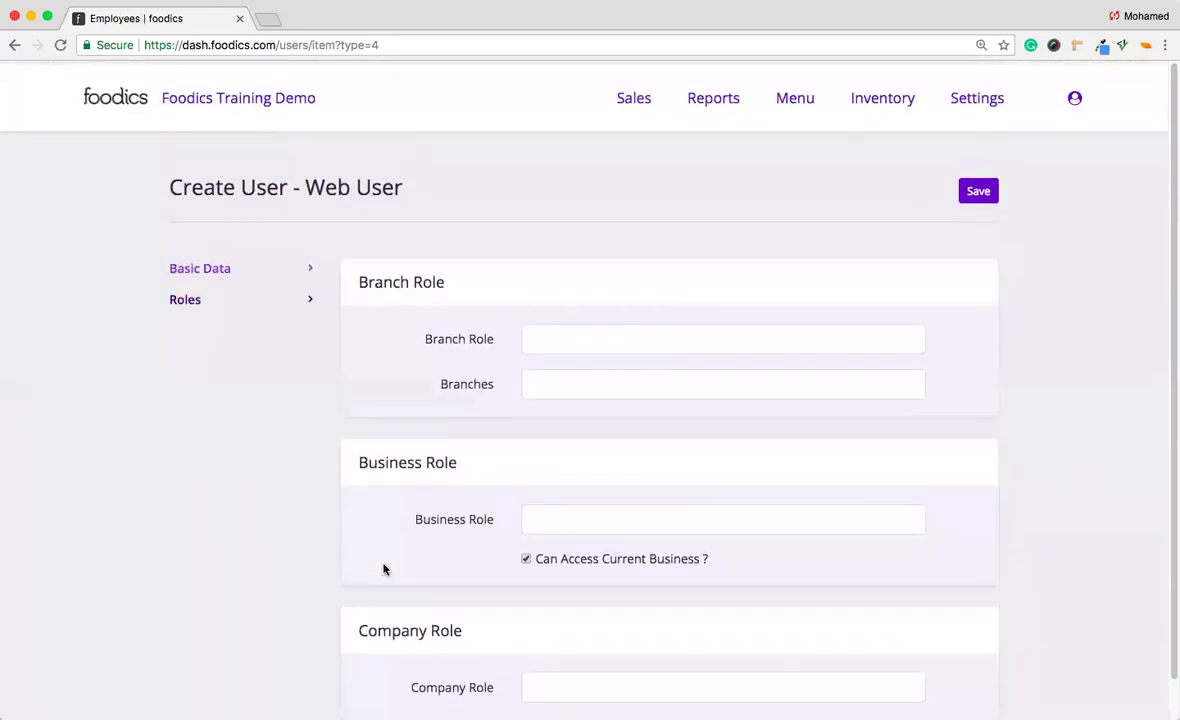
click(290, 264)
Enter the name user1user1 and reuse it as the start of the e-mail address, adding a domain.
click(609, 331)
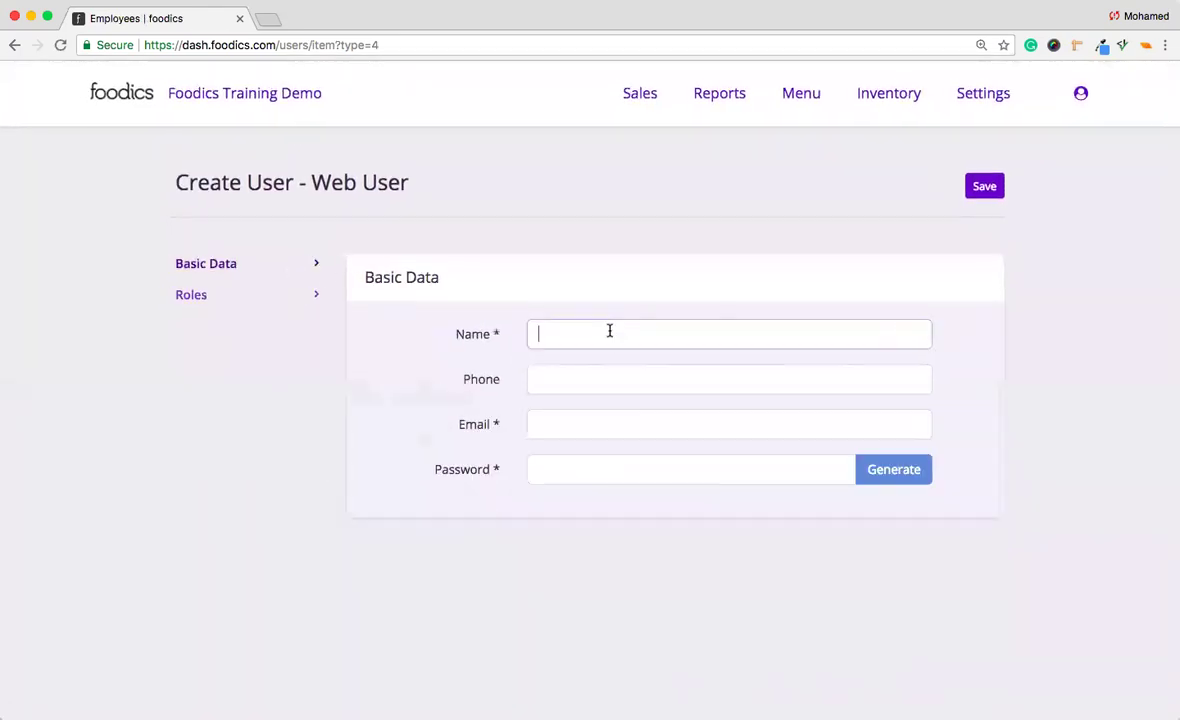
text(user1user1)
key(super+a)
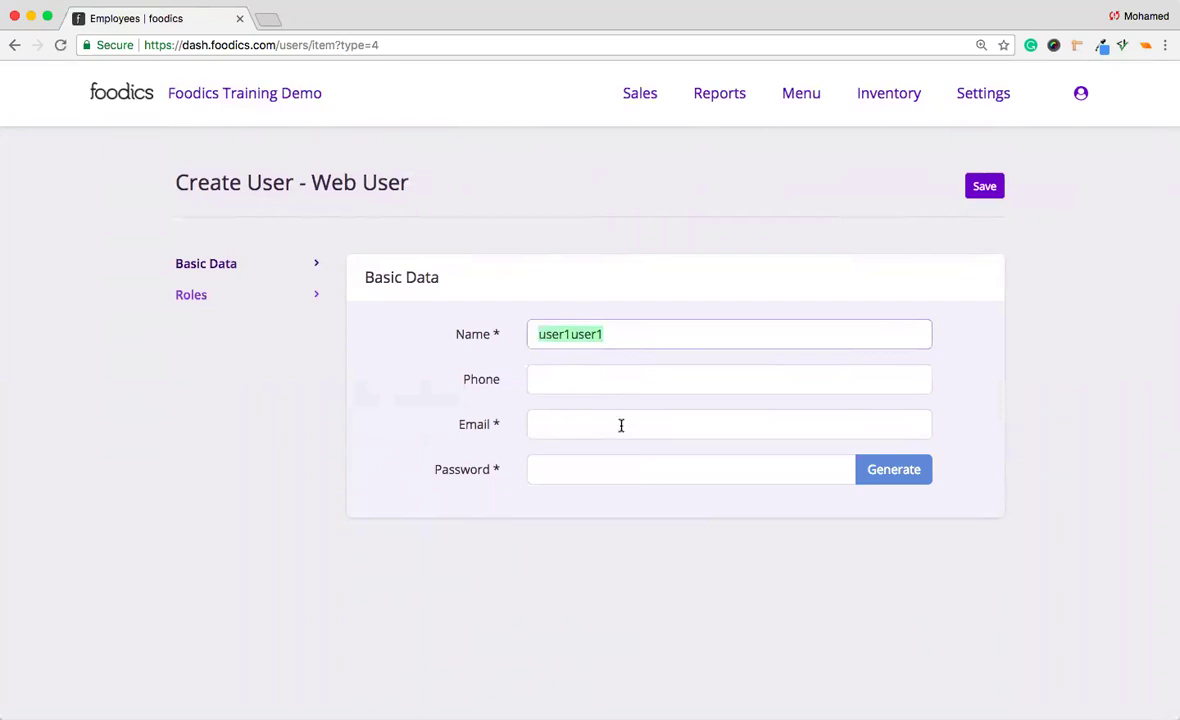
click(611, 424)
text(WebUserOne)
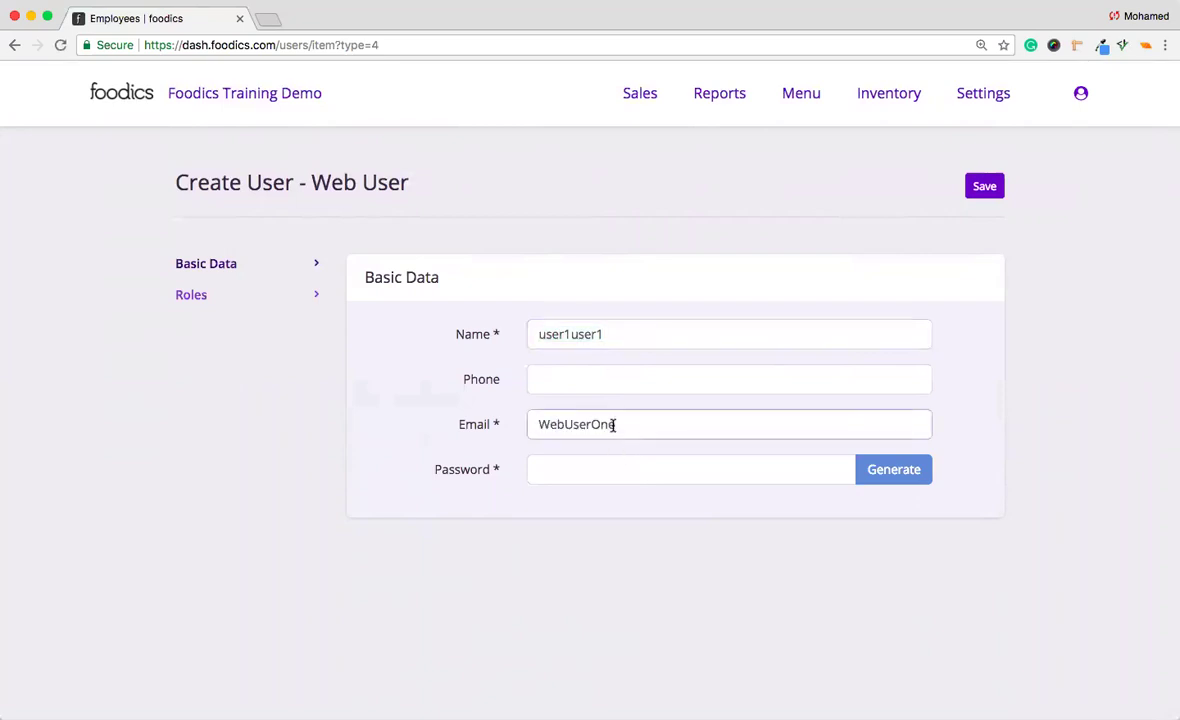
click(622, 333)
key(super+a)
key(super+c)
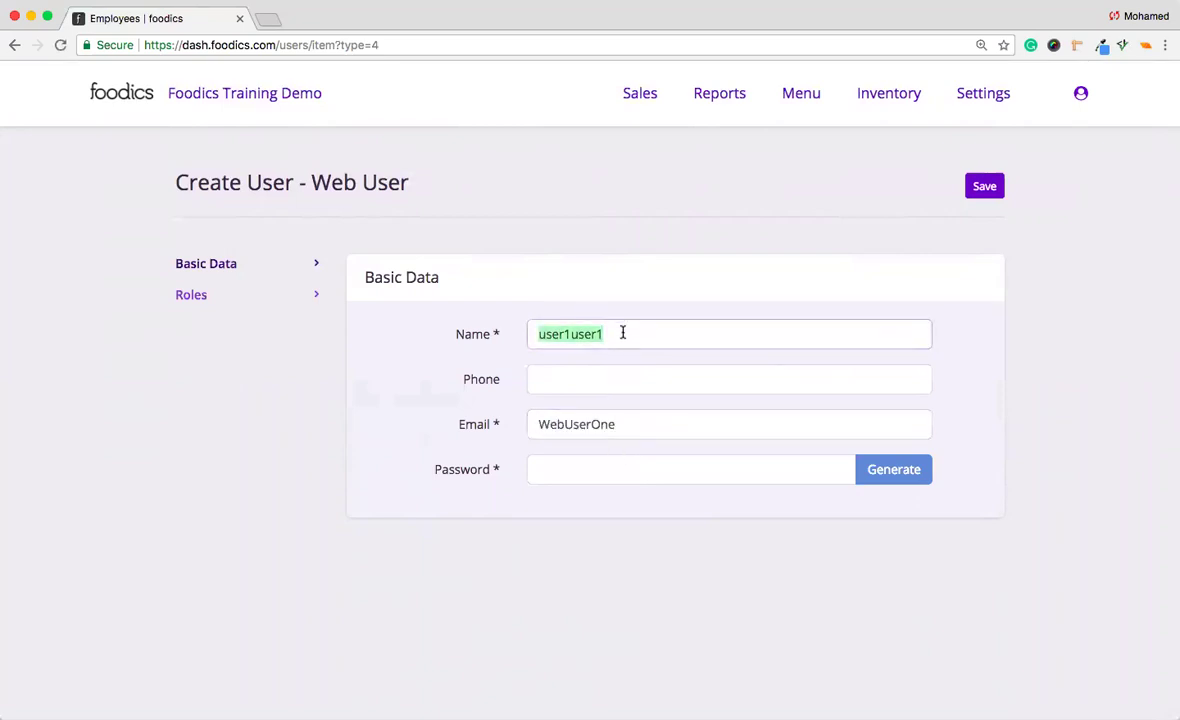
click(647, 424)
key(super+a)
key(super+v)
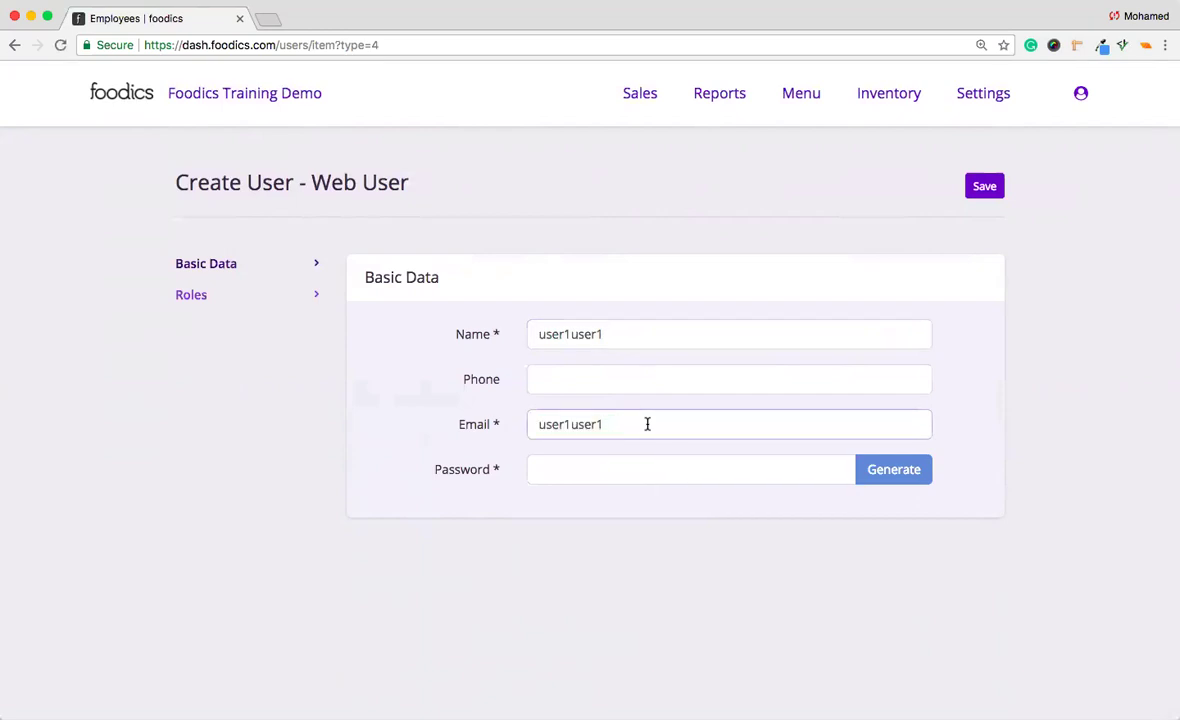
text(@g.com)
Enter the account password and save the web user with no roles assigned.
click(577, 462)
text(12345)
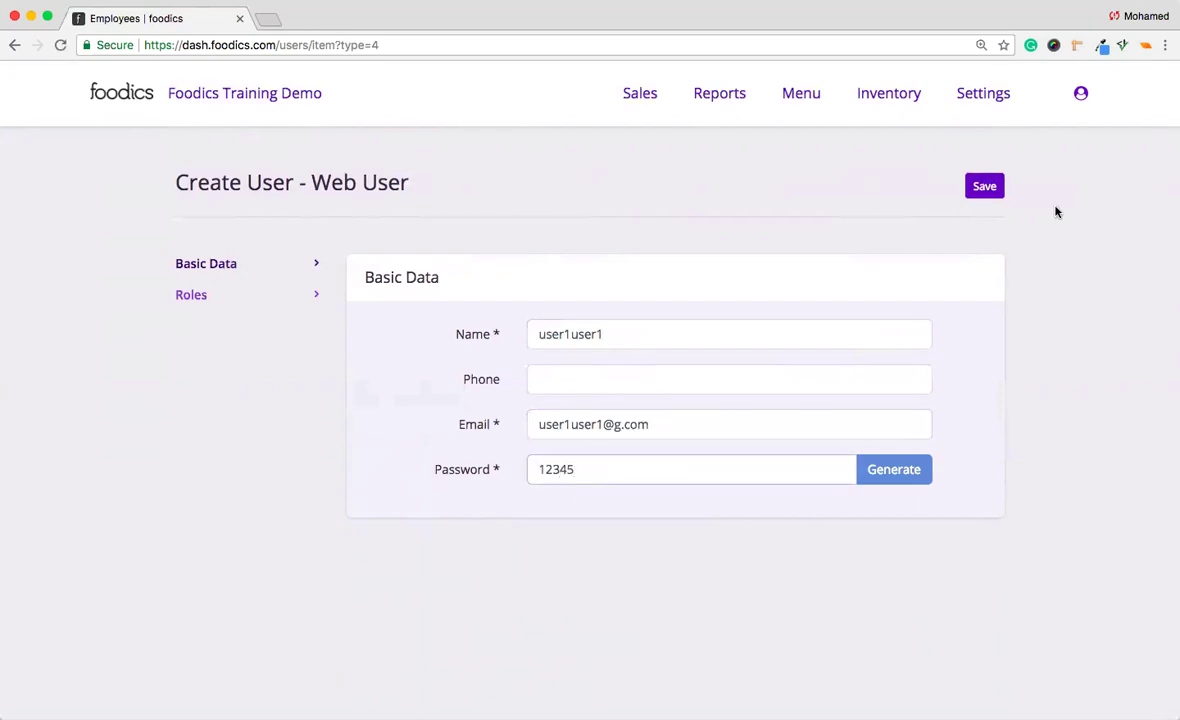
click(305, 294)
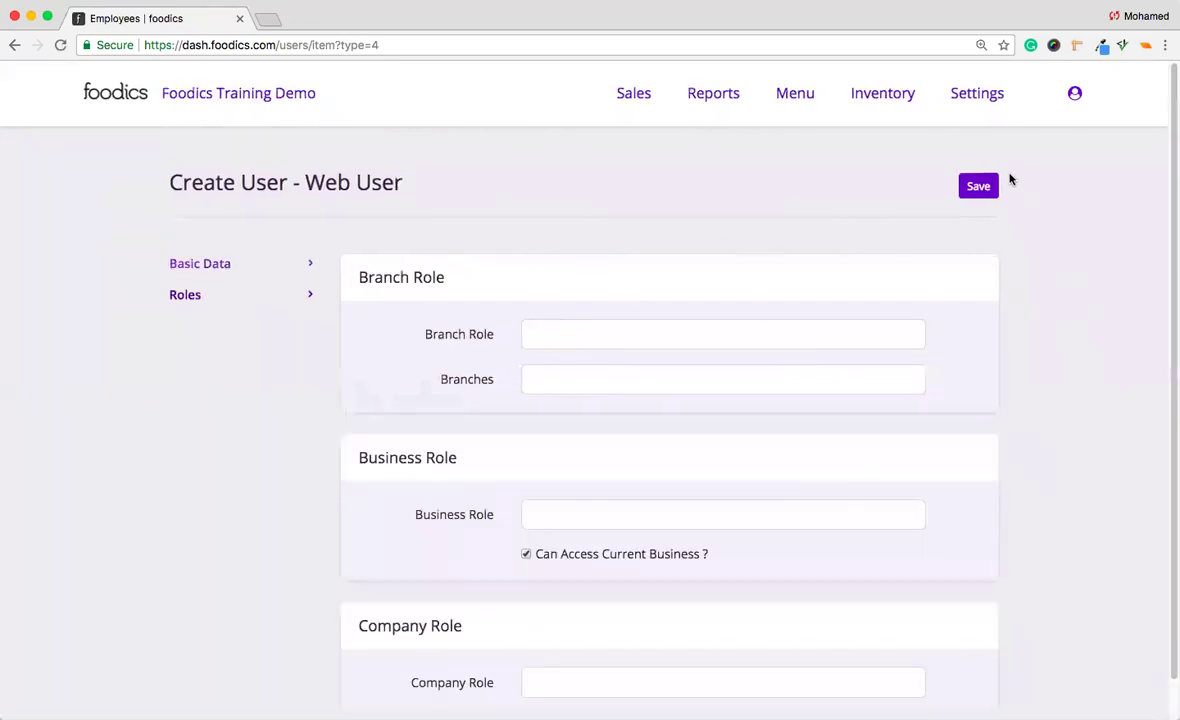
click(980, 187)
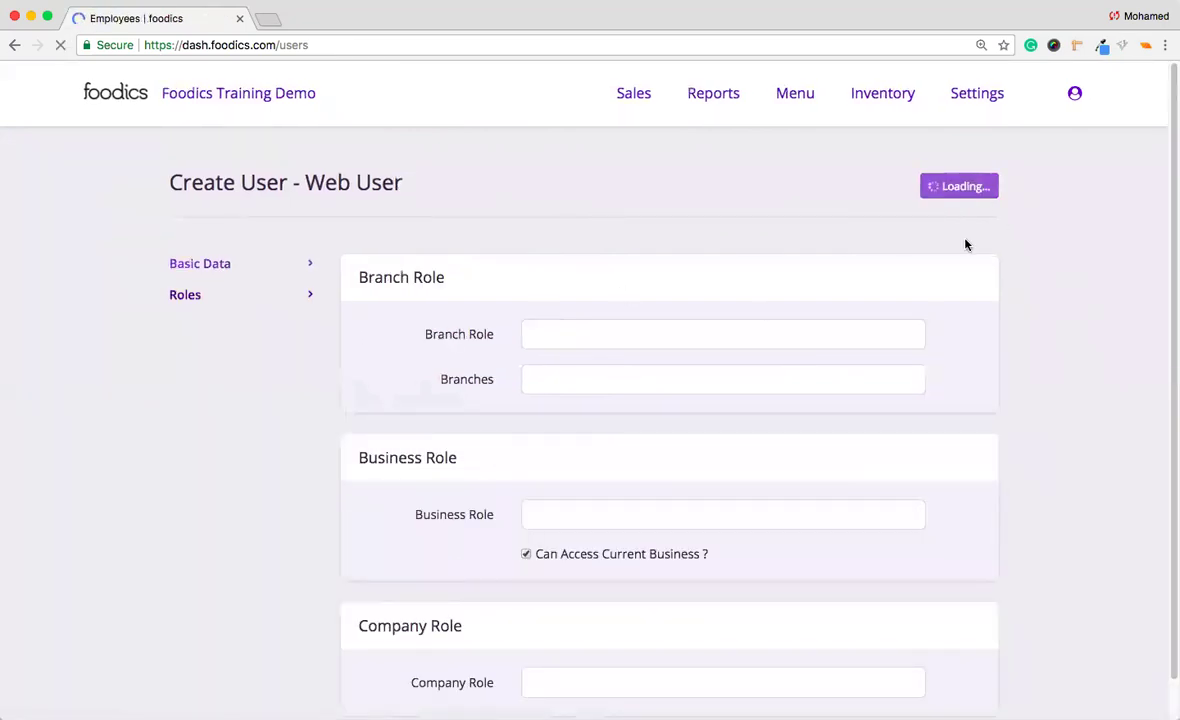